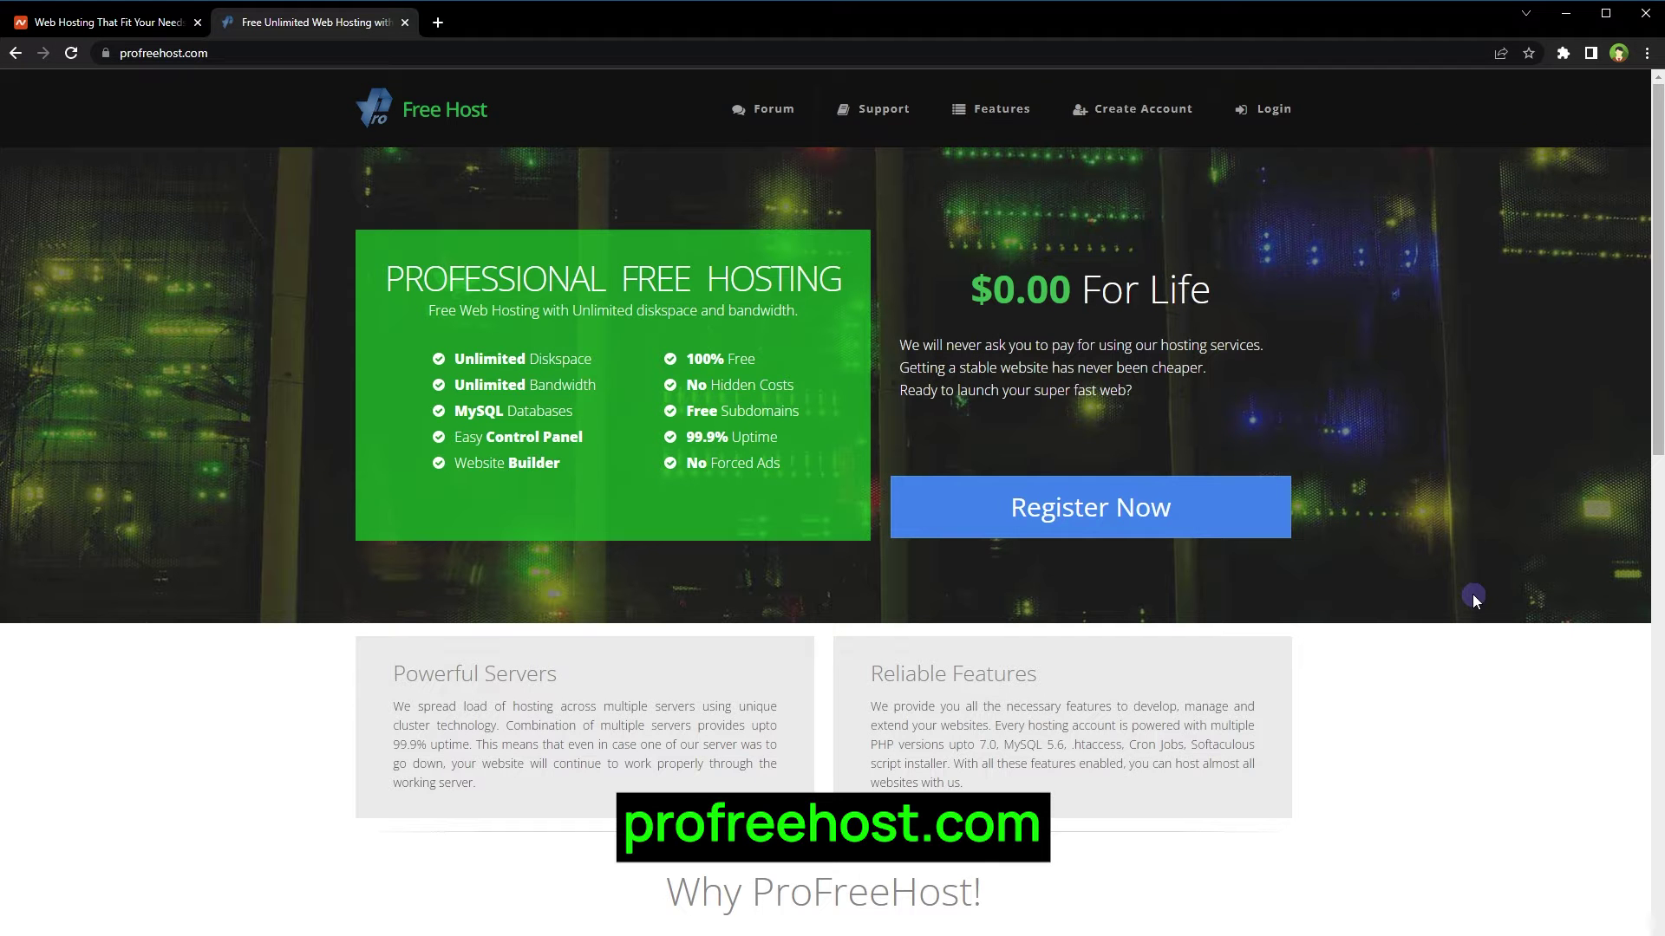
pyautogui.moveTo(947, 291); pyautogui.dragTo(1252, 298)
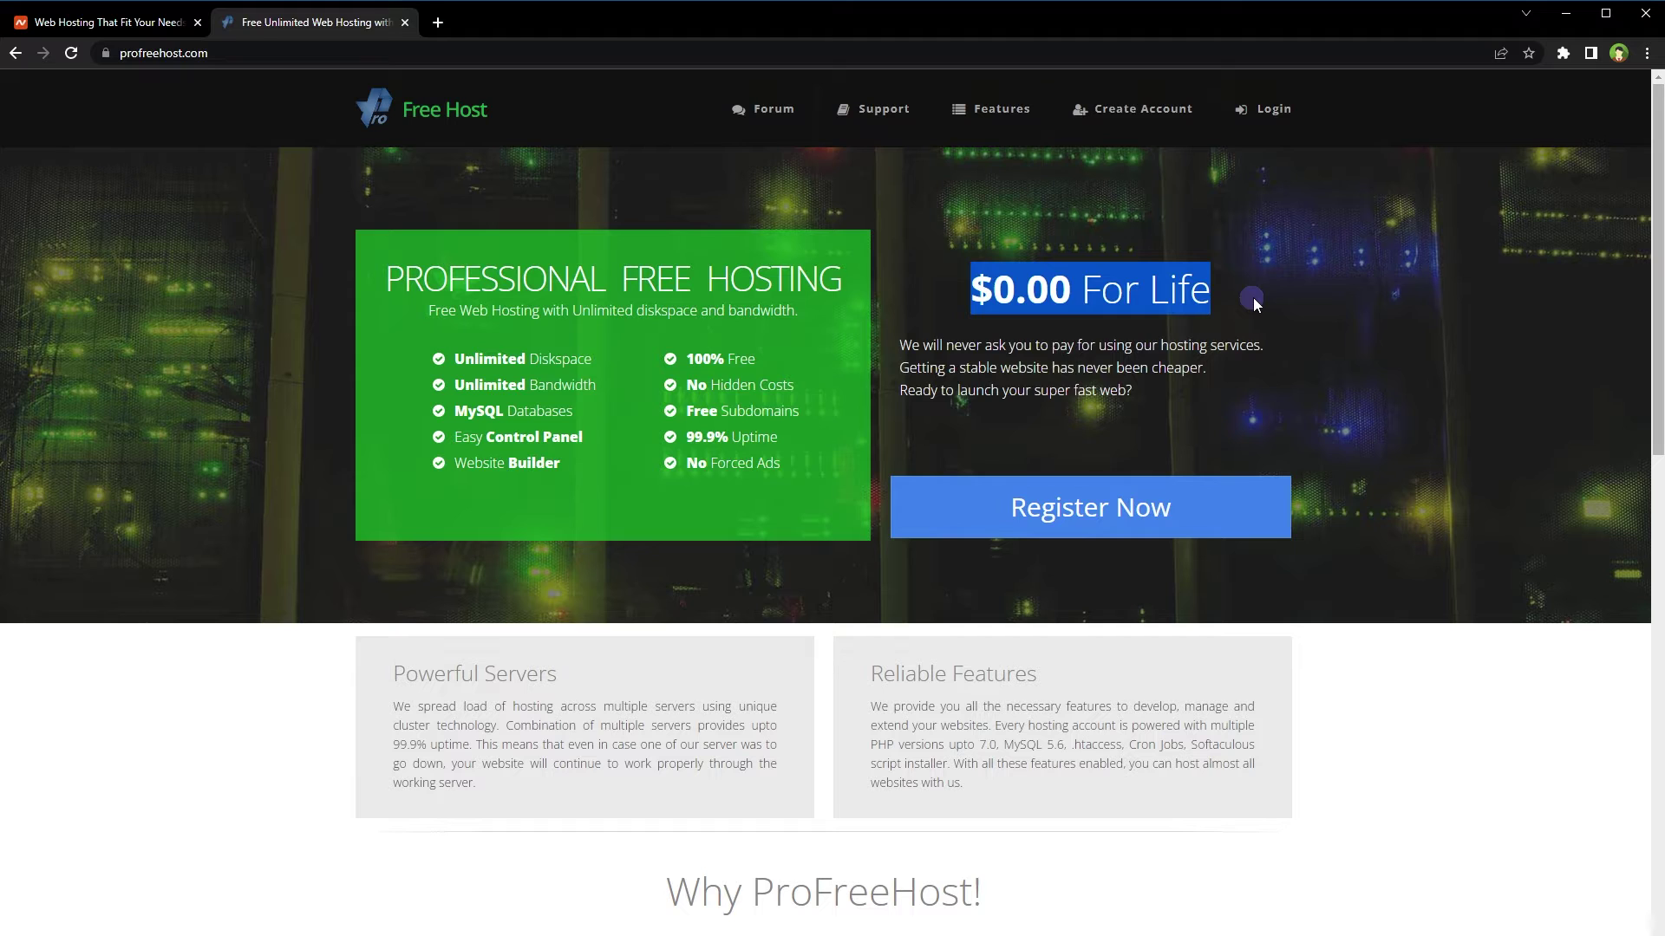
pyautogui.moveTo(386, 279); pyautogui.dragTo(851, 279)
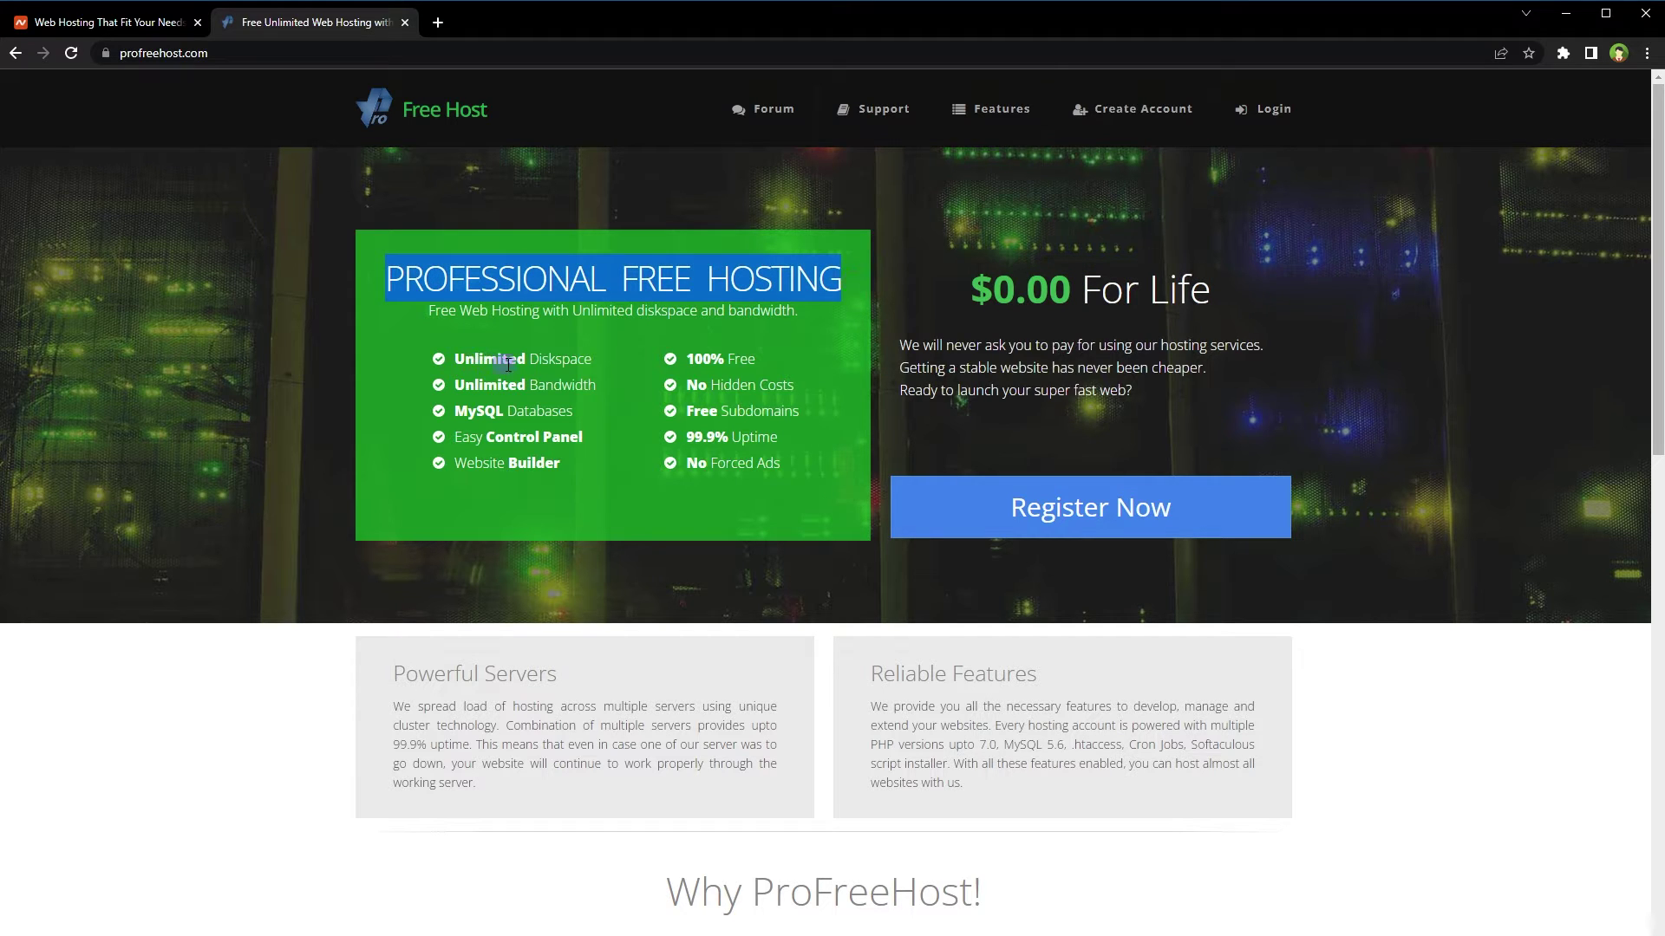
pyautogui.moveTo(397, 363); pyautogui.dragTo(604, 366)
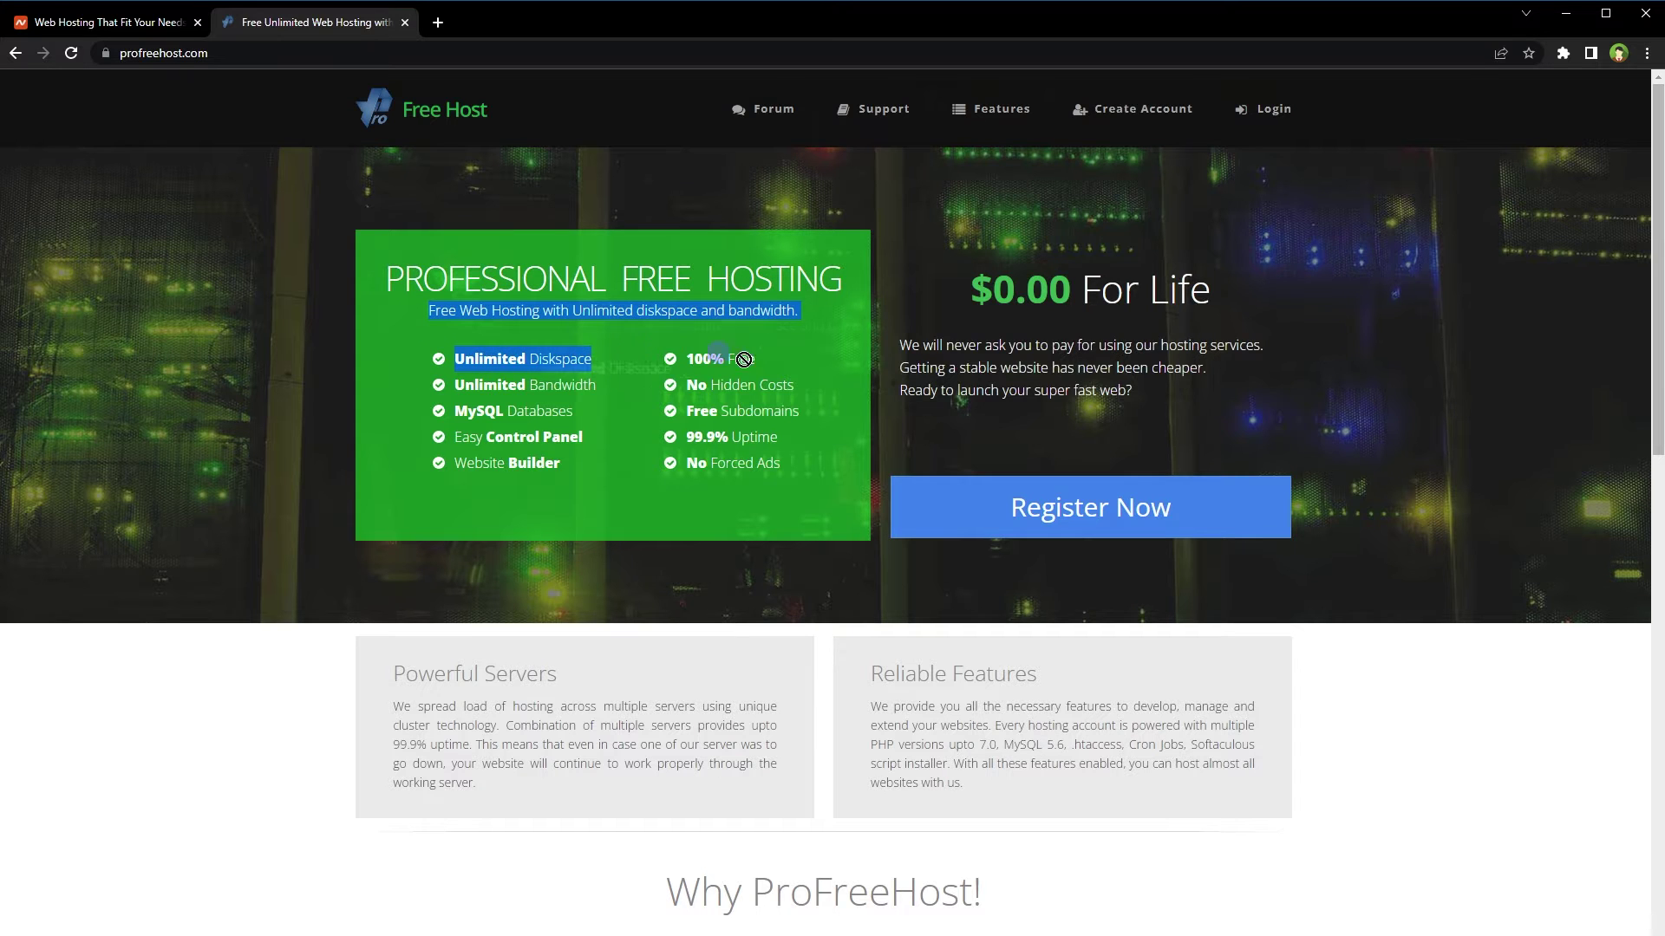
pyautogui.scroll(-6, 751, 360)
pyautogui.scroll(-2, 751, 361)
pyautogui.scroll(2, 745, 323)
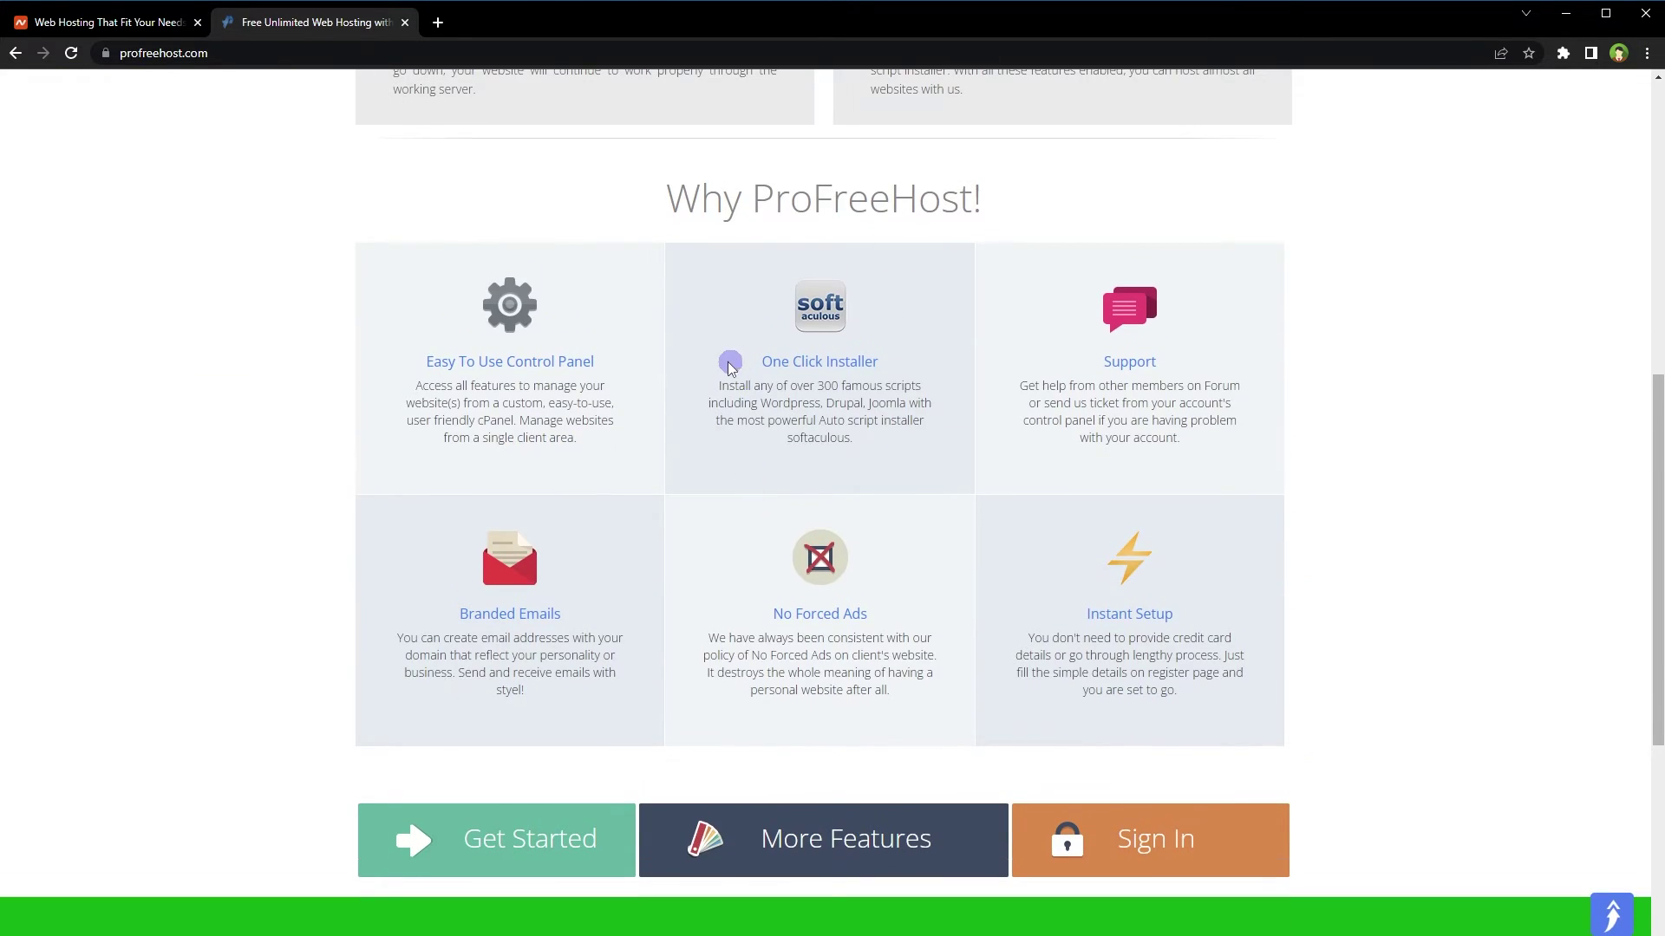
pyautogui.moveTo(743, 323); pyautogui.dragTo(913, 444)
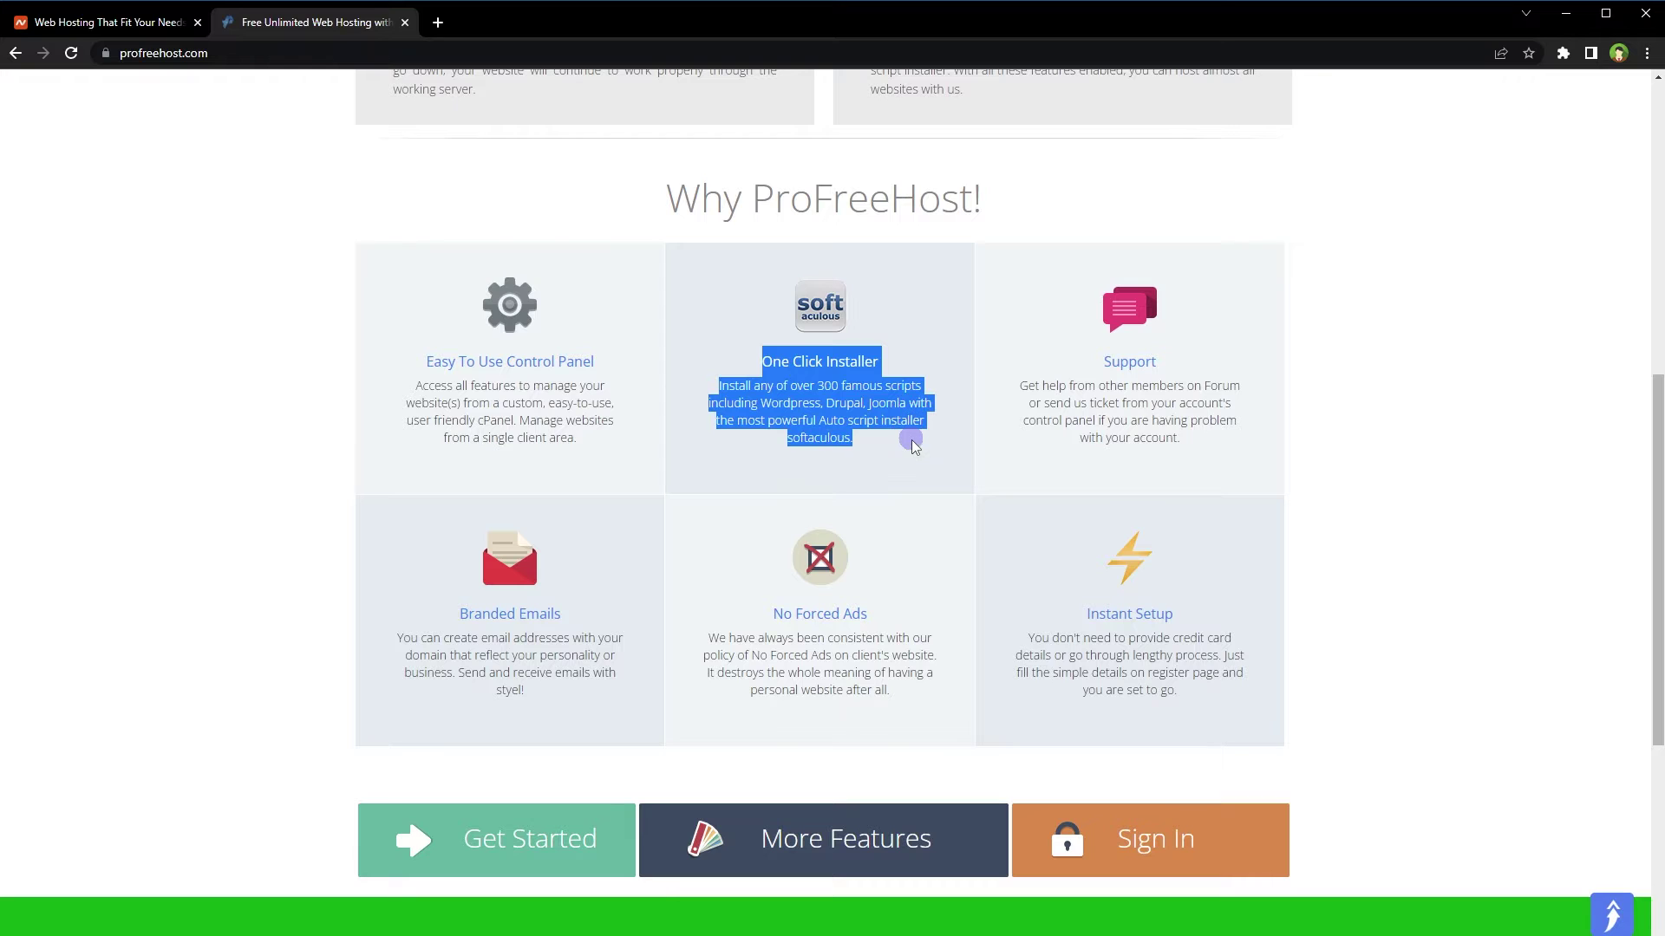
pyautogui.scroll(-5, 913, 444)
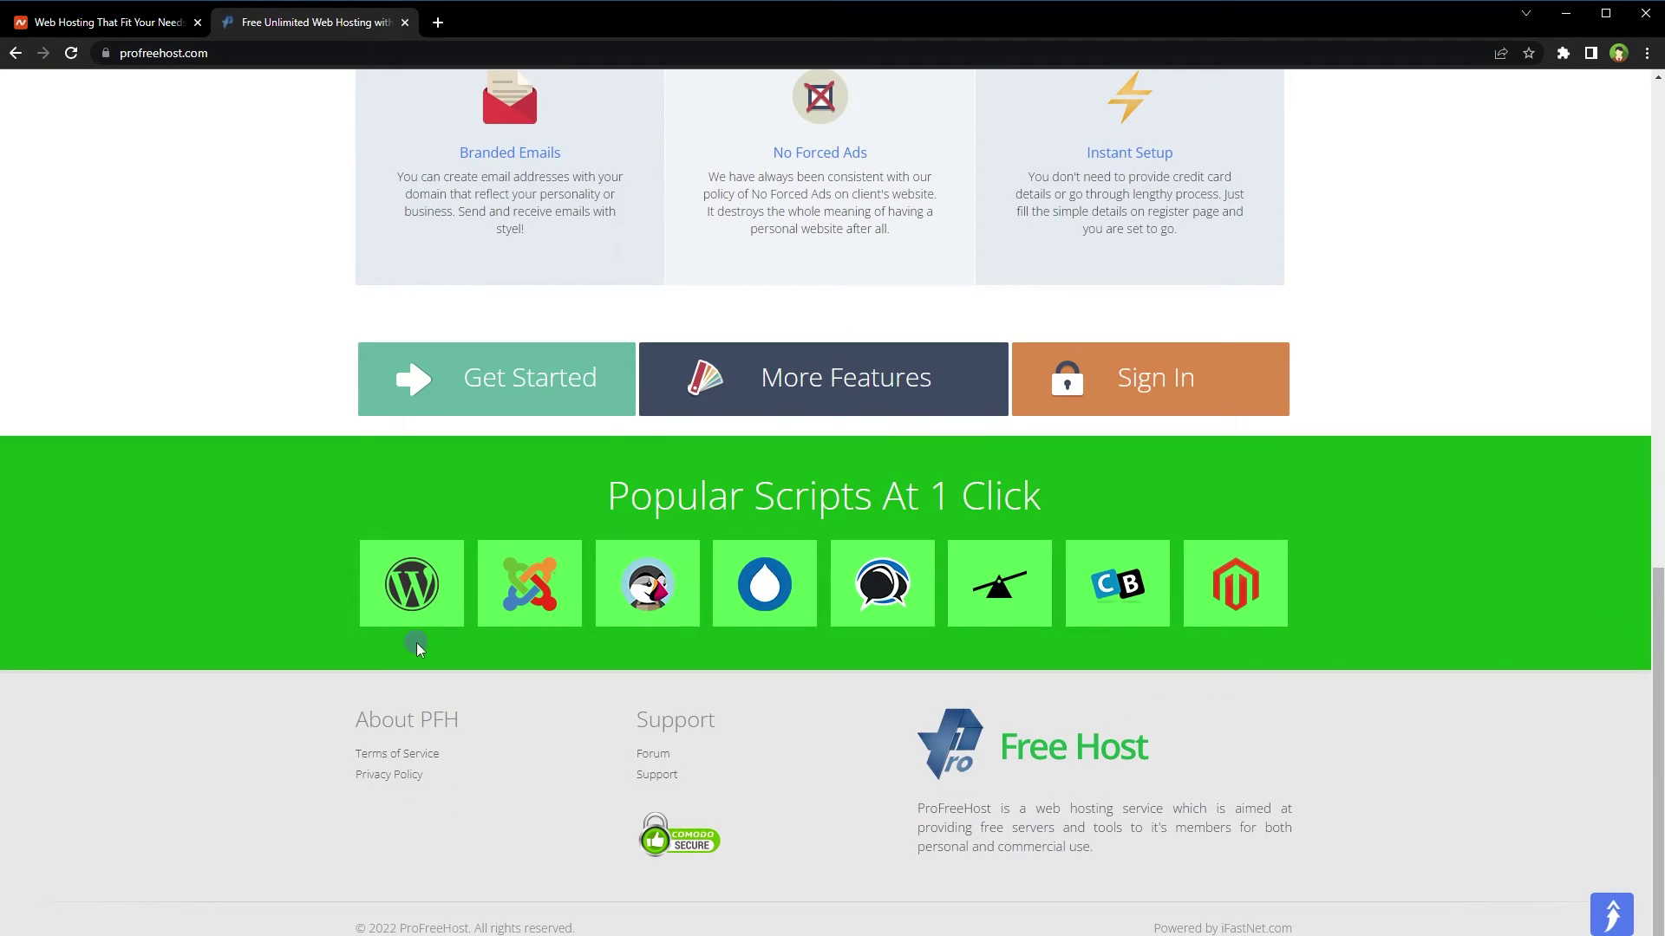
pyautogui.moveTo(982, 828); pyautogui.dragTo(1211, 857)
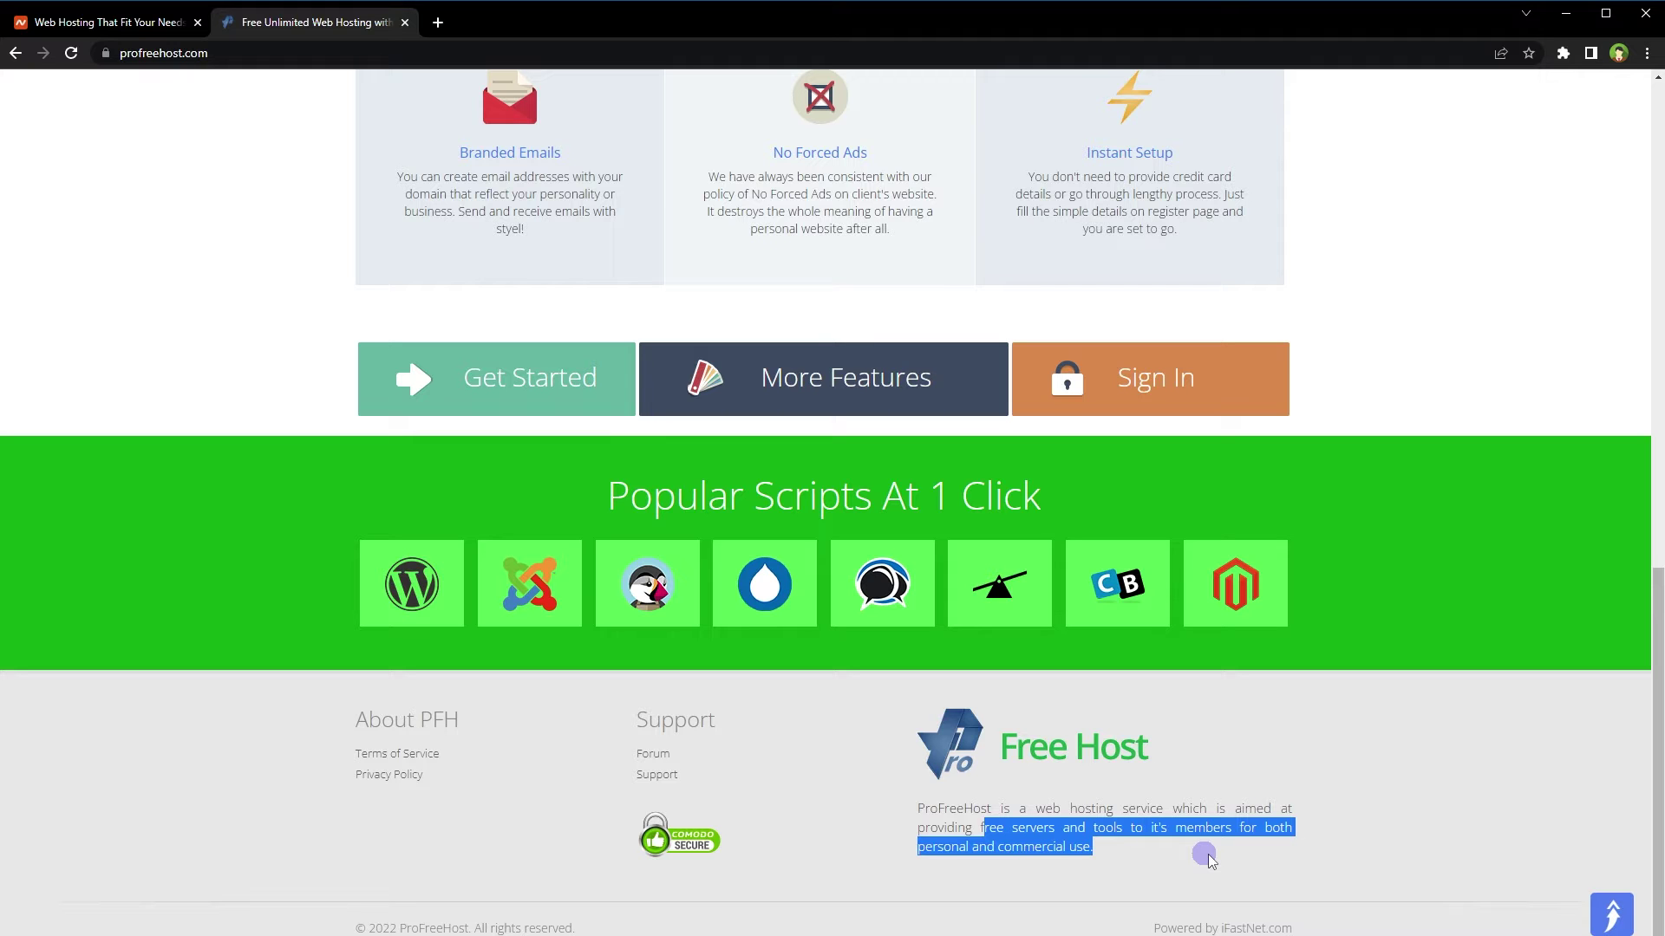
# Sign up for a free ProFreeHost account through Register Now and submit the registration form
pyautogui.press('Home')
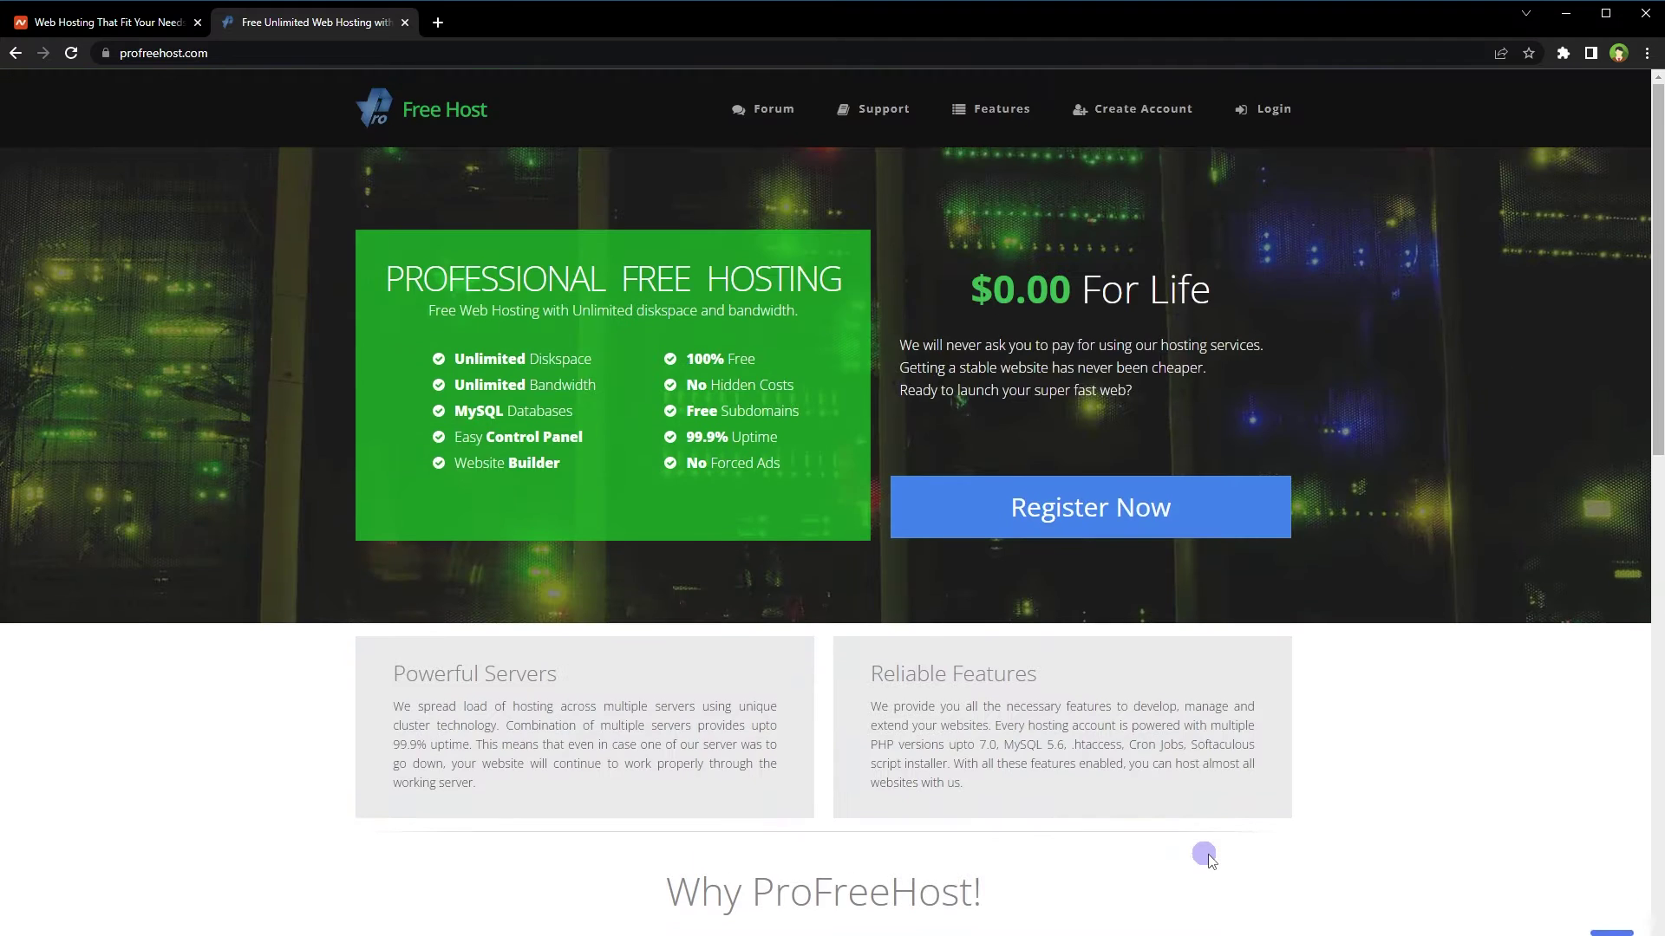
pyautogui.click(1203, 503)
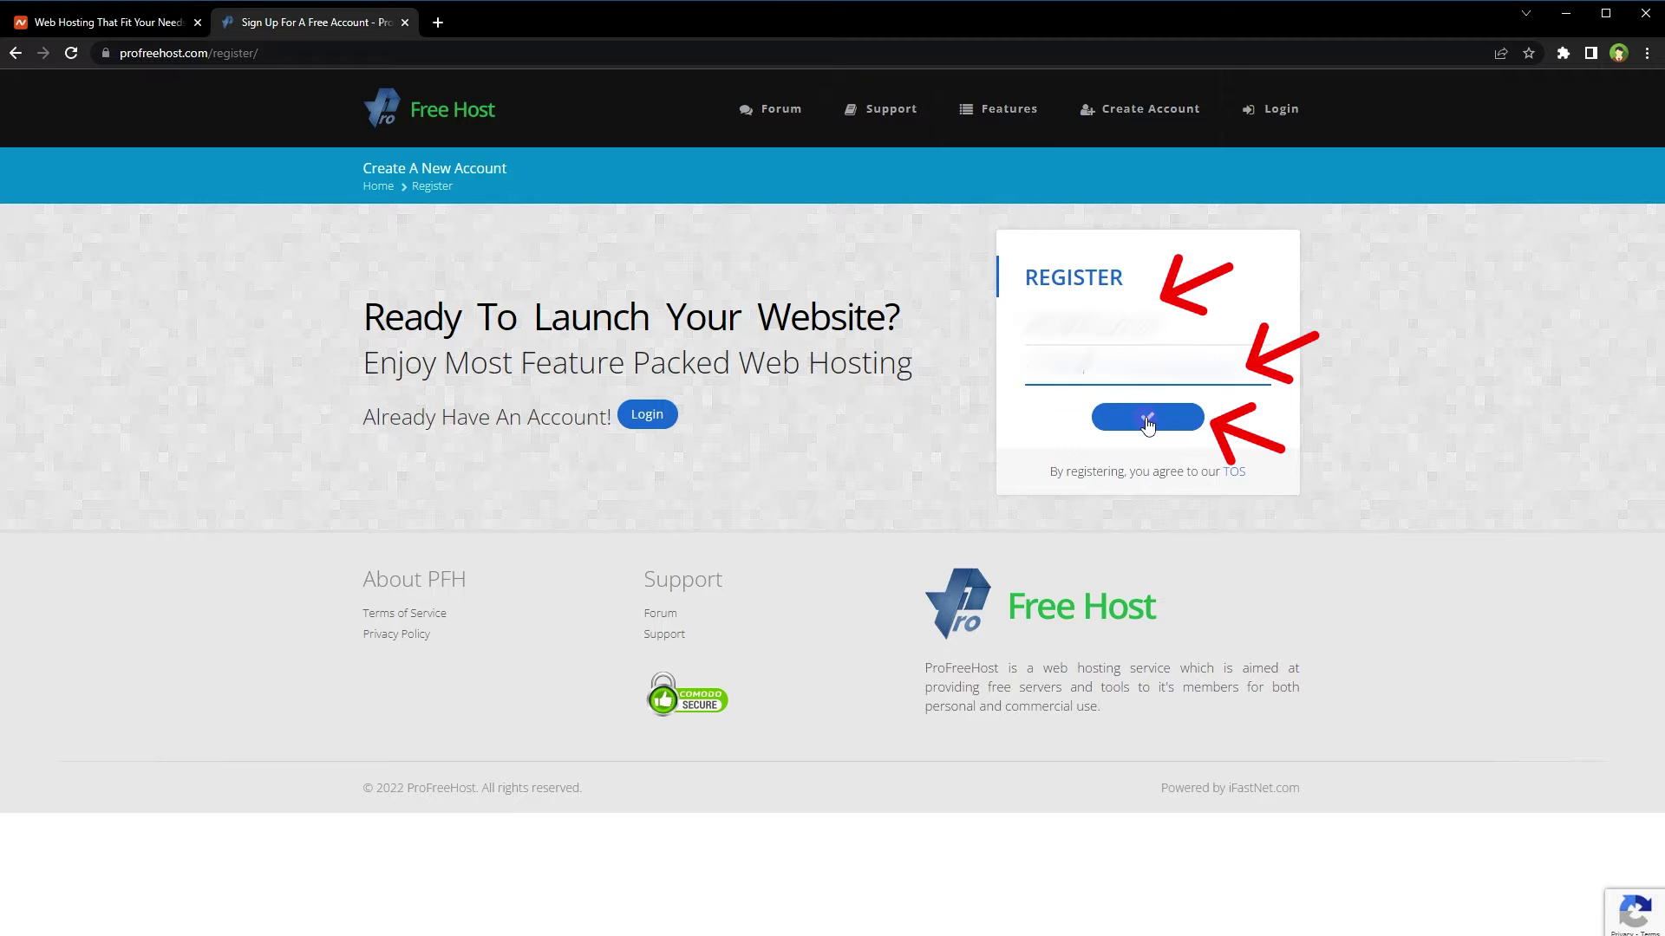
pyautogui.click(1147, 417)
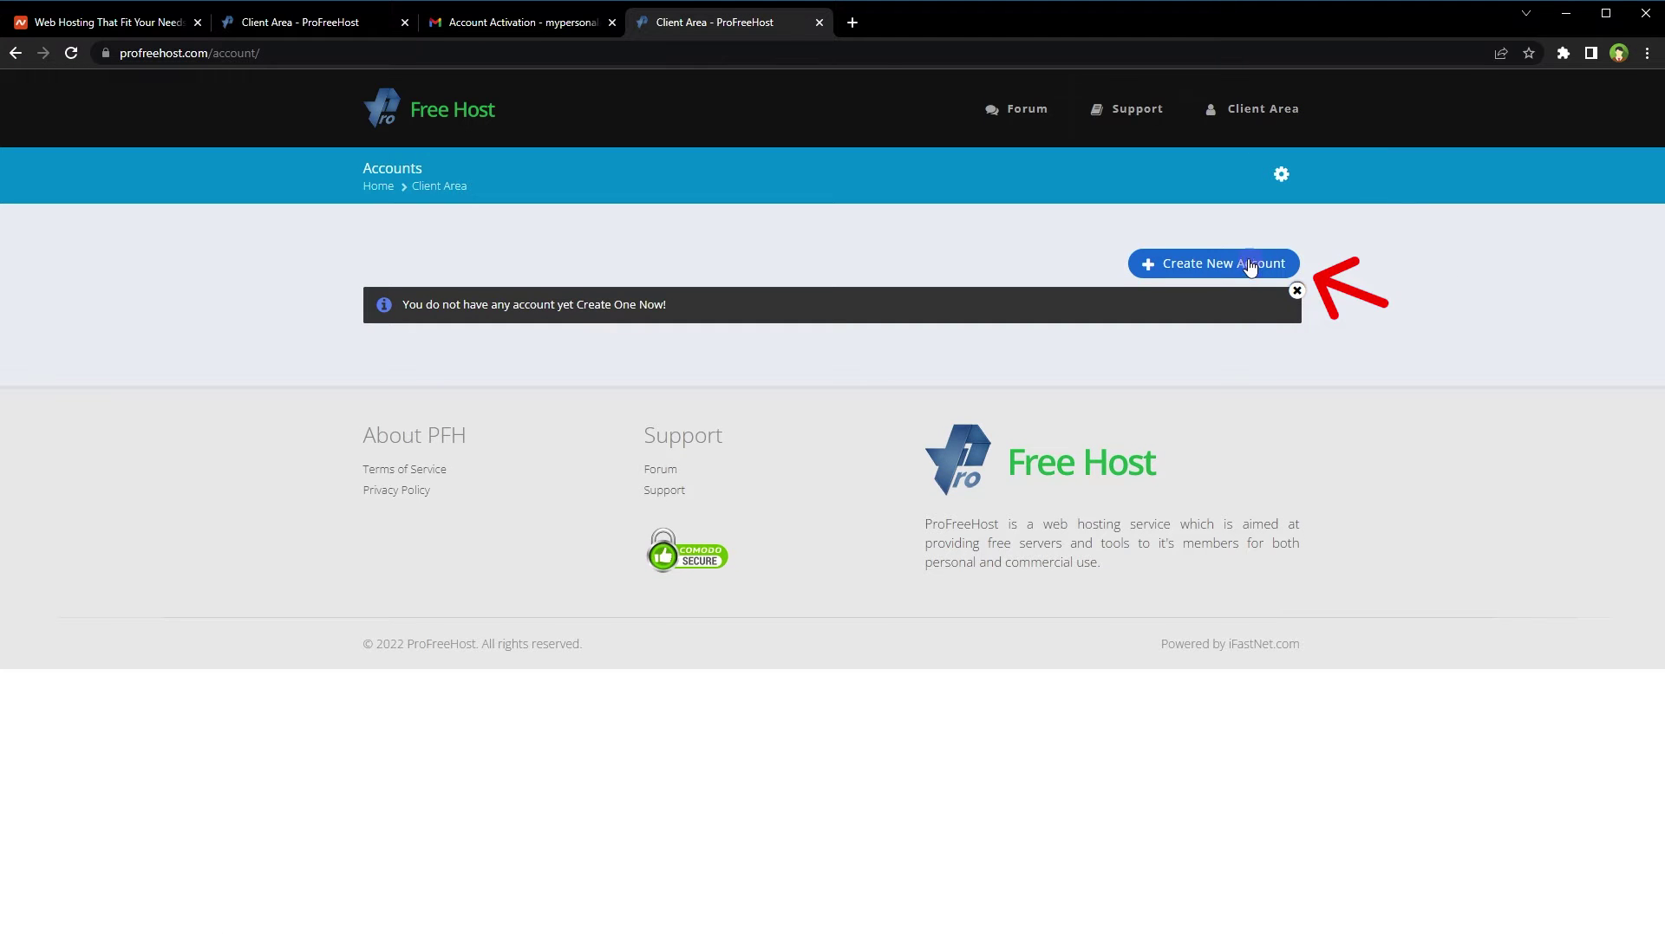
# Start a new account named wspsiteone and check its subdomain availability
pyautogui.click(1217, 265)
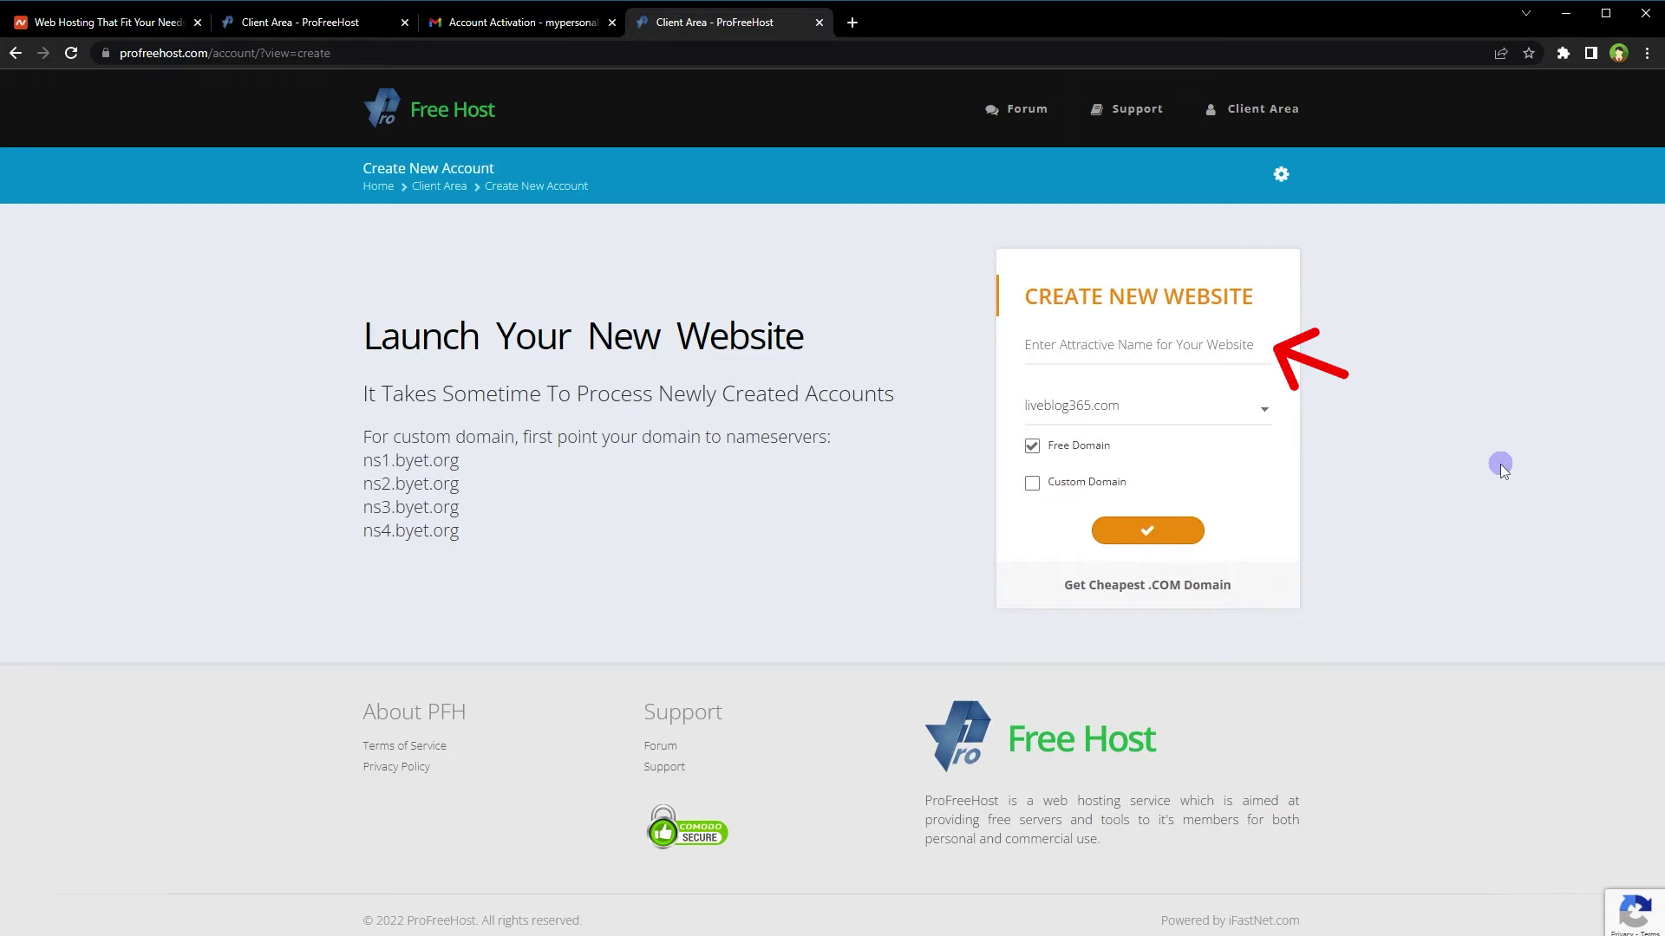
pyautogui.click(1136, 345)
pyautogui.write('wspsiteone')
pyautogui.doubleClick(1133, 344)
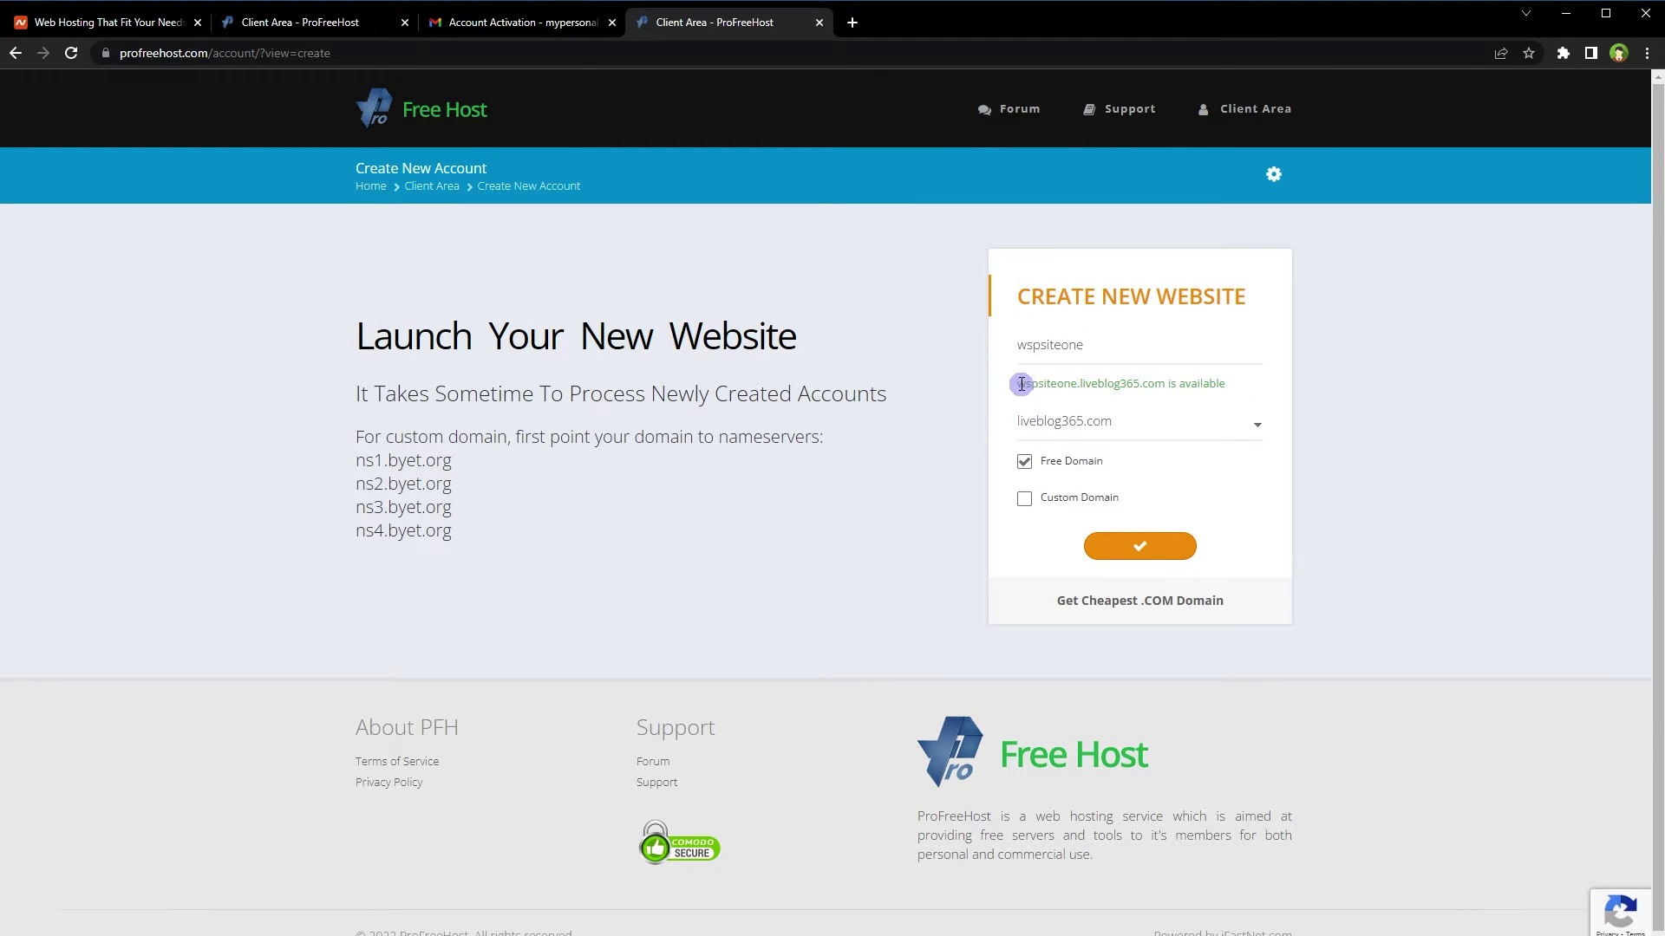
pyautogui.moveTo(1017, 384); pyautogui.dragTo(1167, 384)
pyautogui.click(1167, 384)
# Try the custom domain option and review its four nameserver addresses
pyautogui.click(1106, 499)
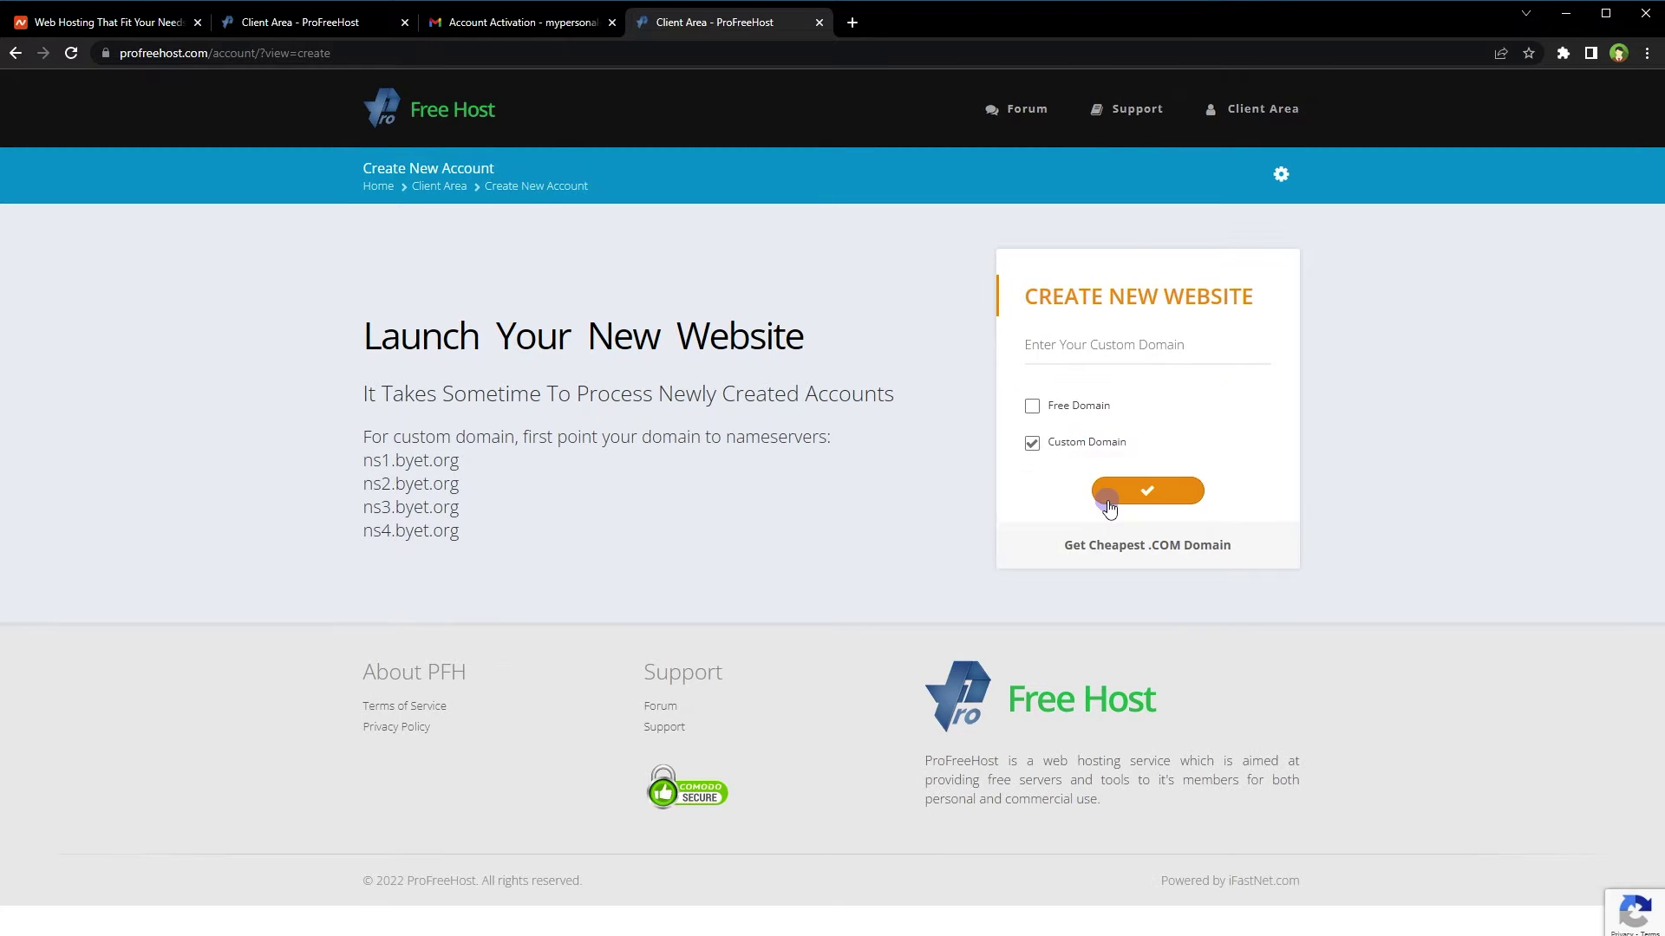
pyautogui.click(1119, 351)
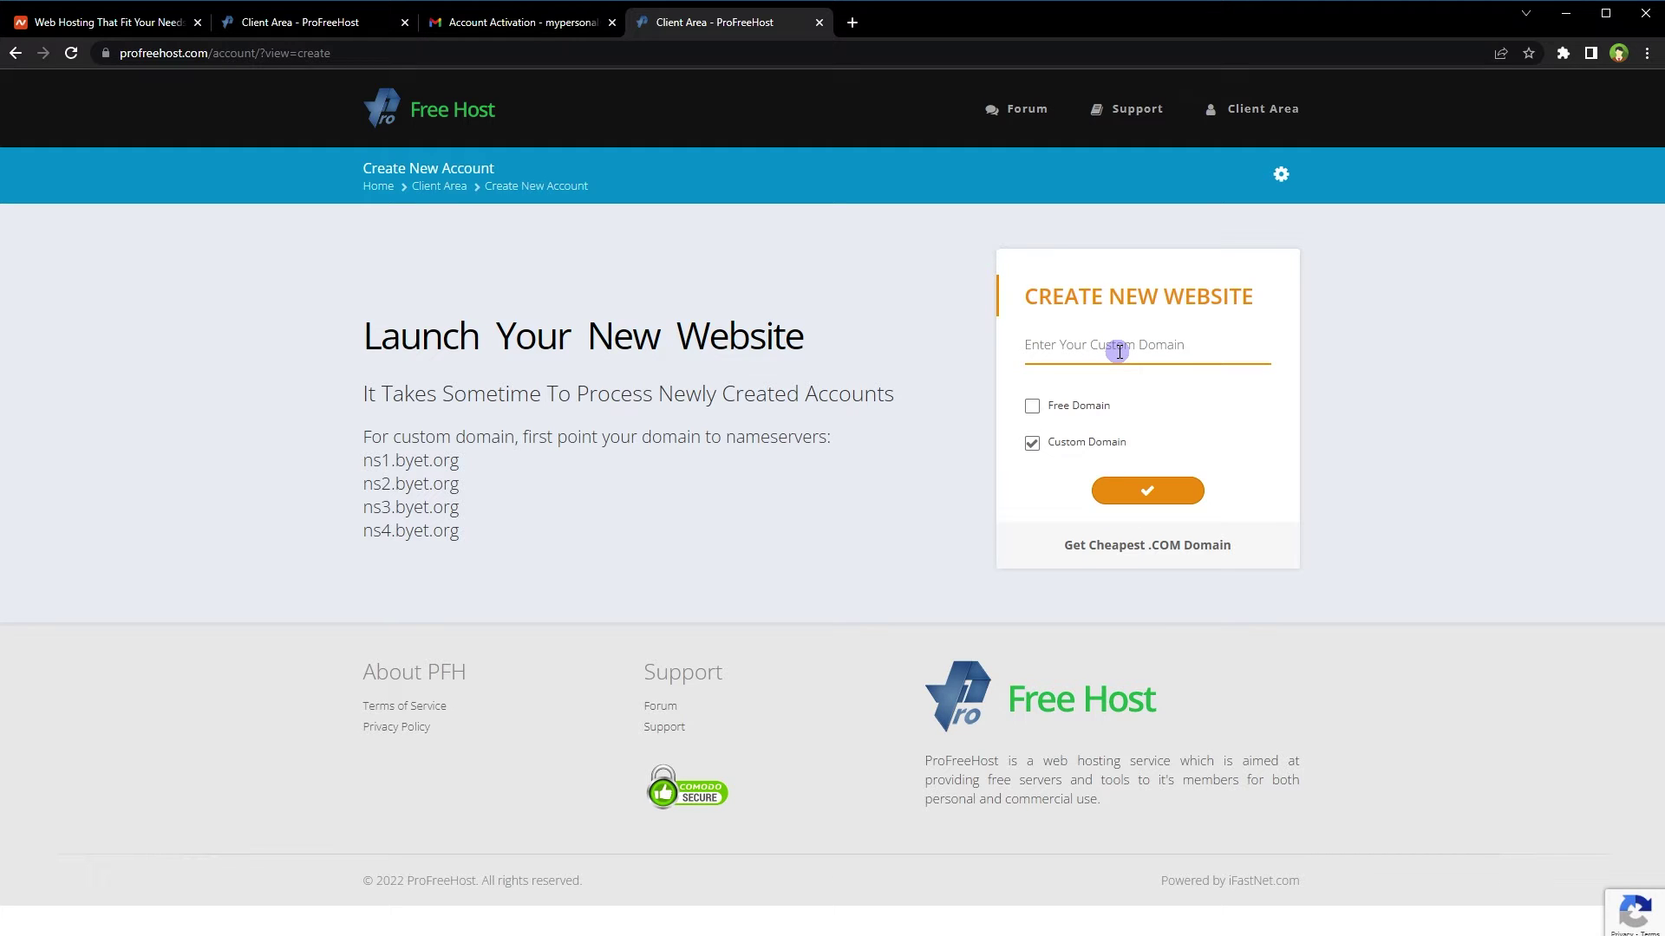
pyautogui.click(954, 390)
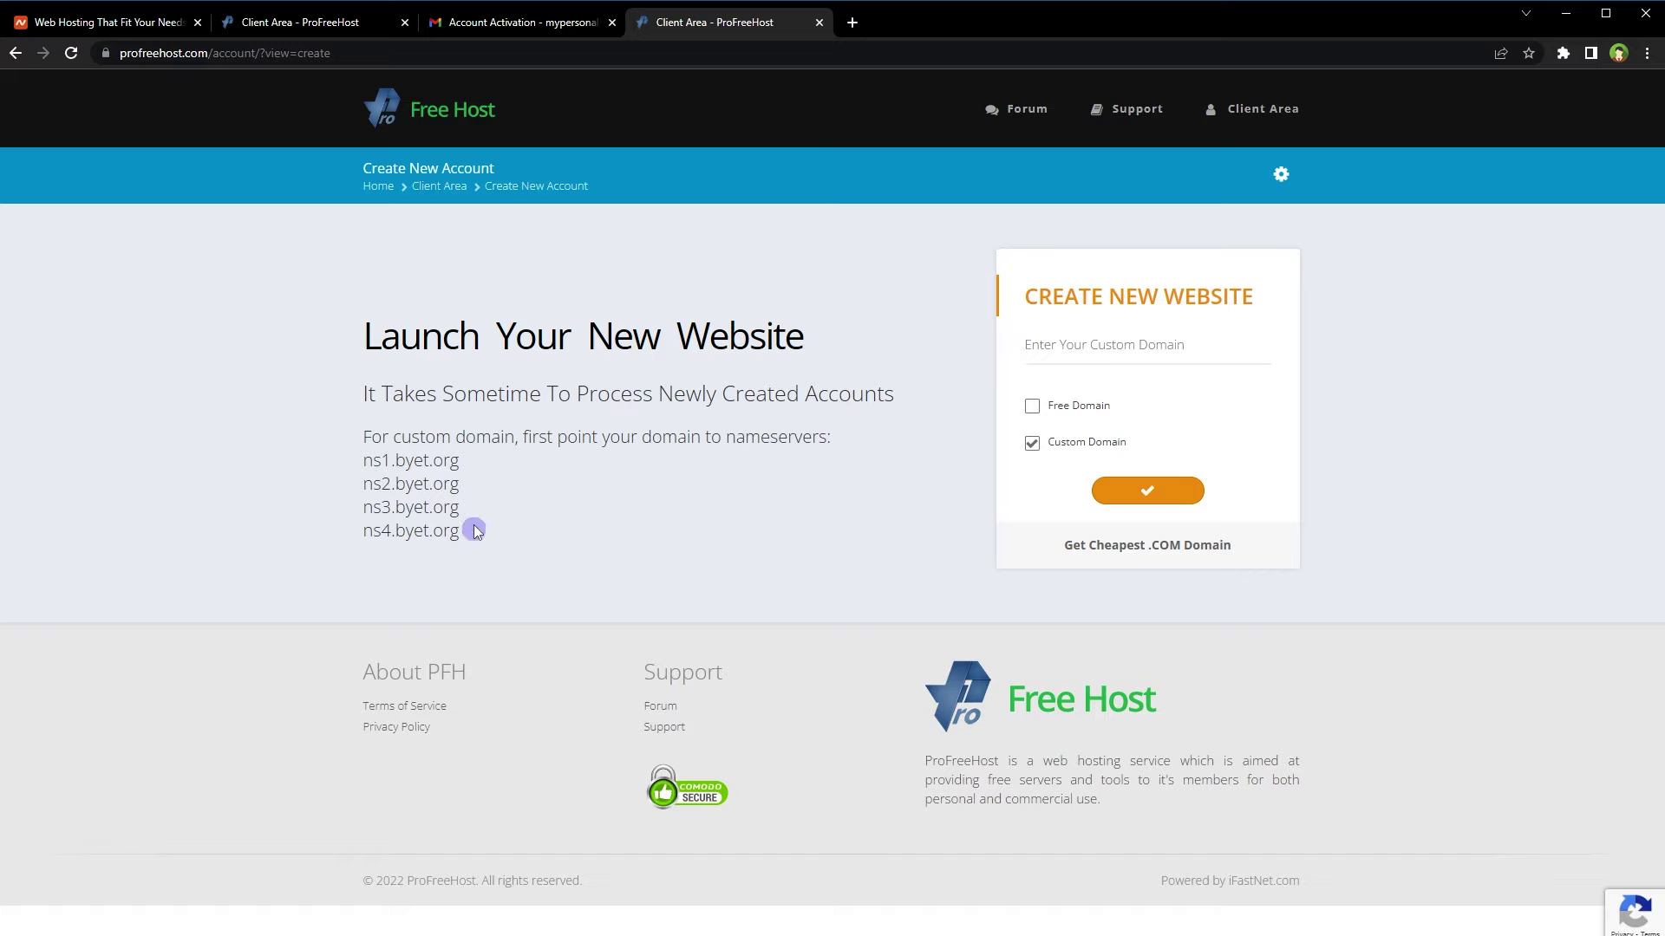
pyautogui.moveTo(471, 530); pyautogui.dragTo(362, 454)
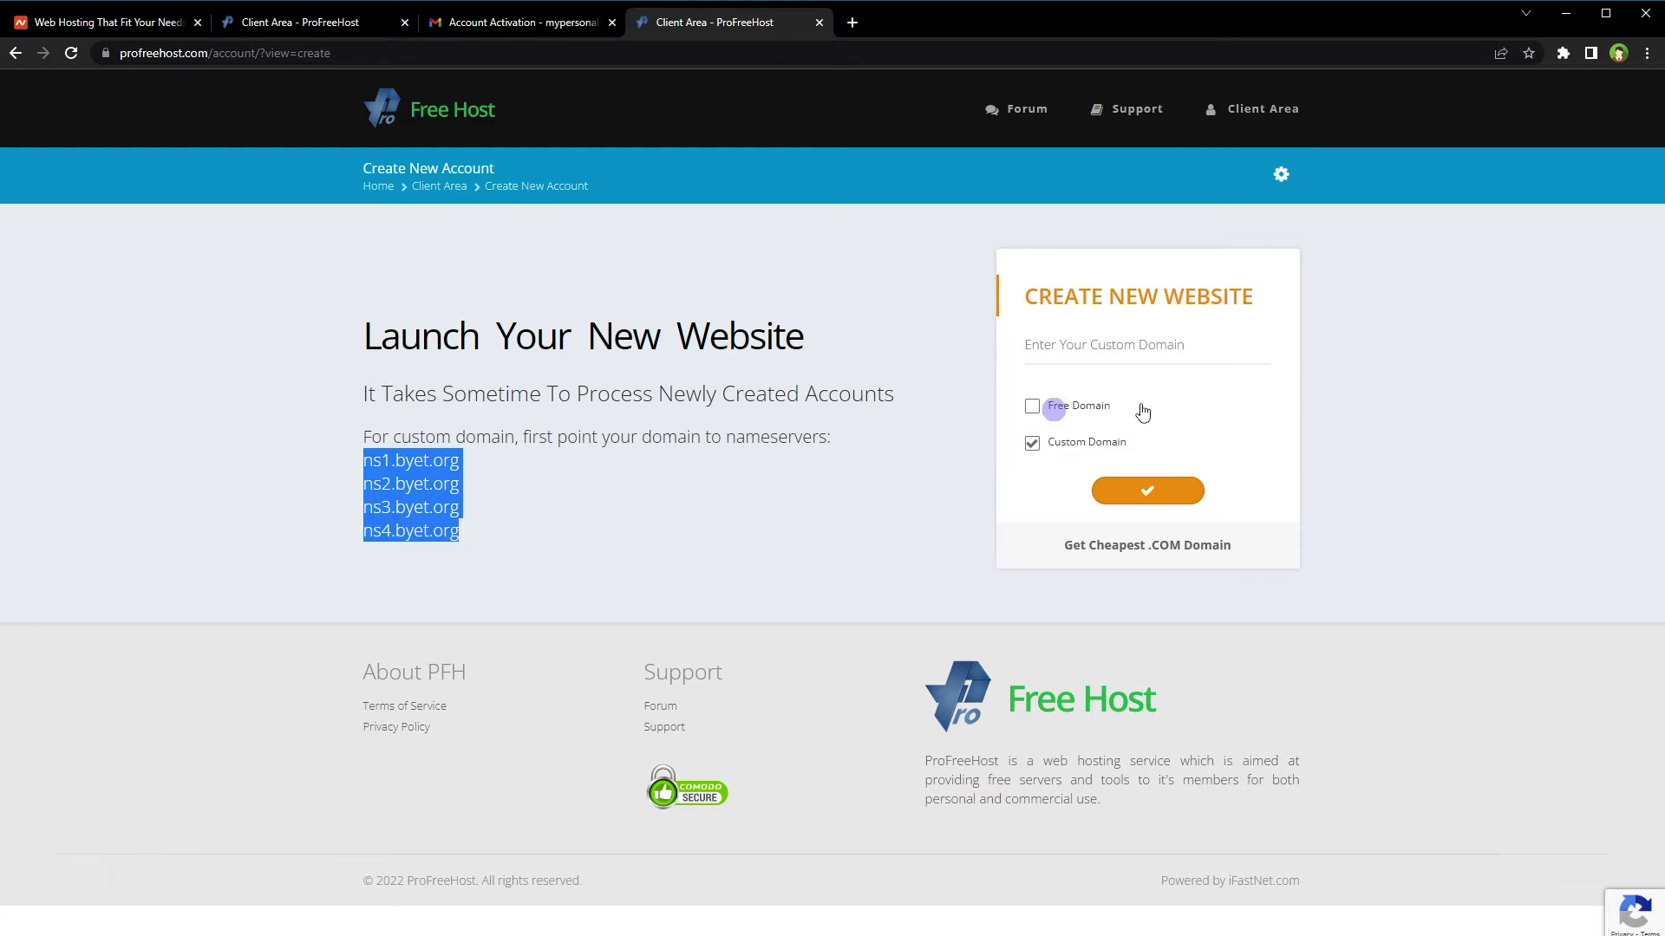
# Return to the free liveblog365.com subdomain and submit the wspsiteone account
pyautogui.click(1060, 405)
pyautogui.write('wspsiteone')
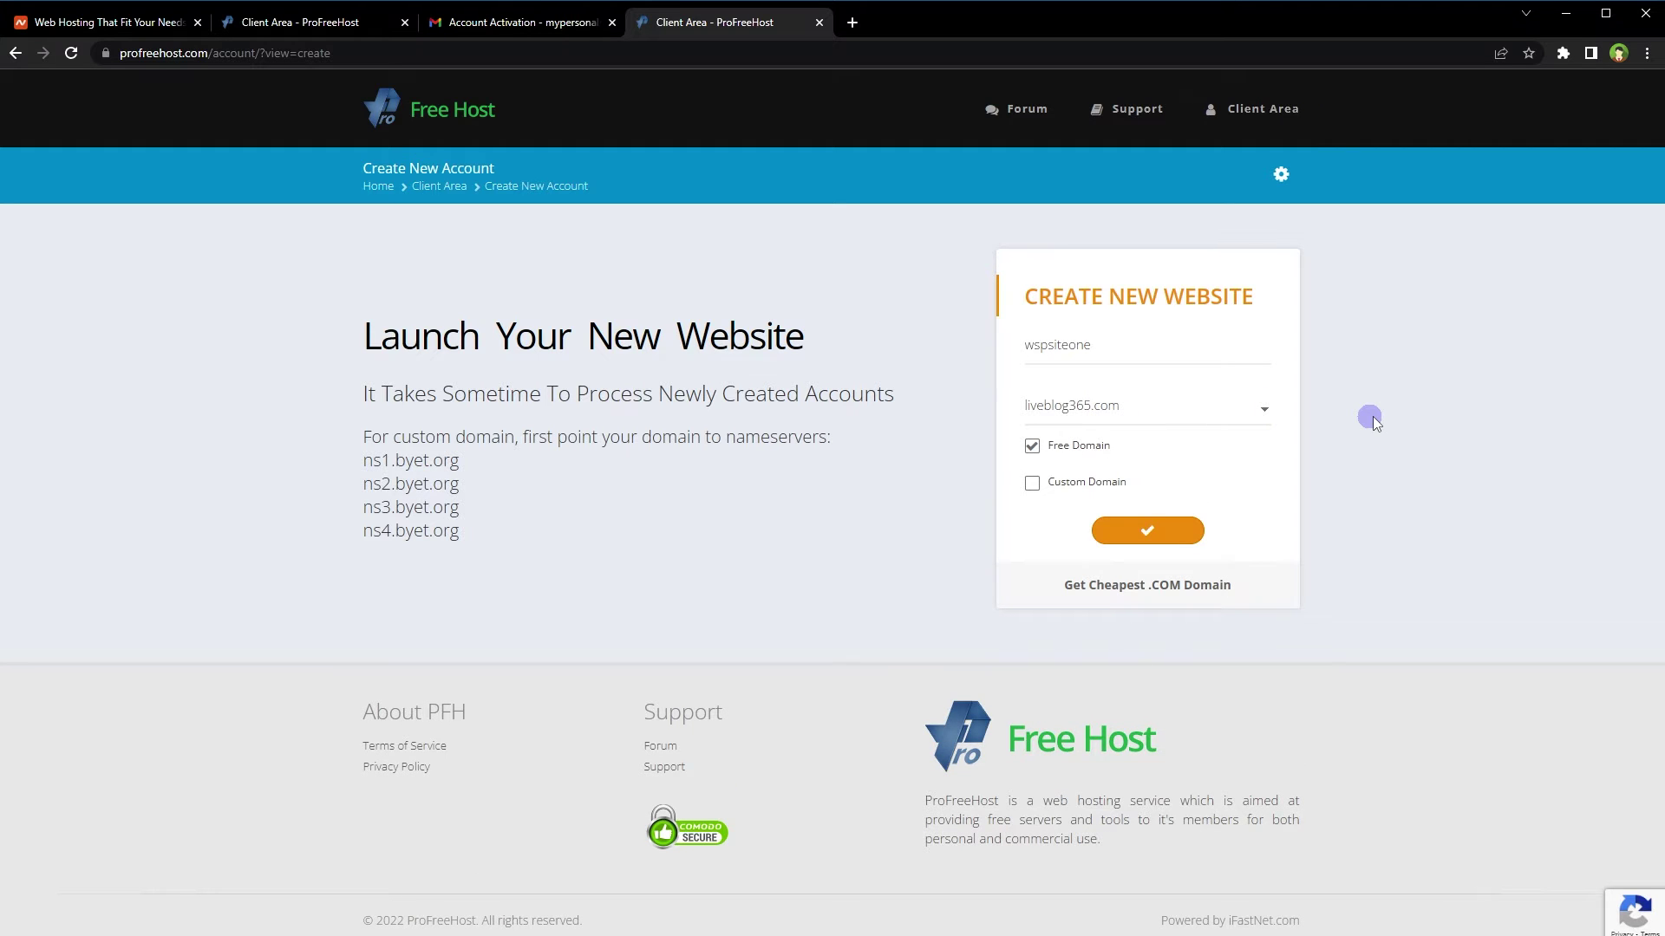
pyautogui.click(1166, 338)
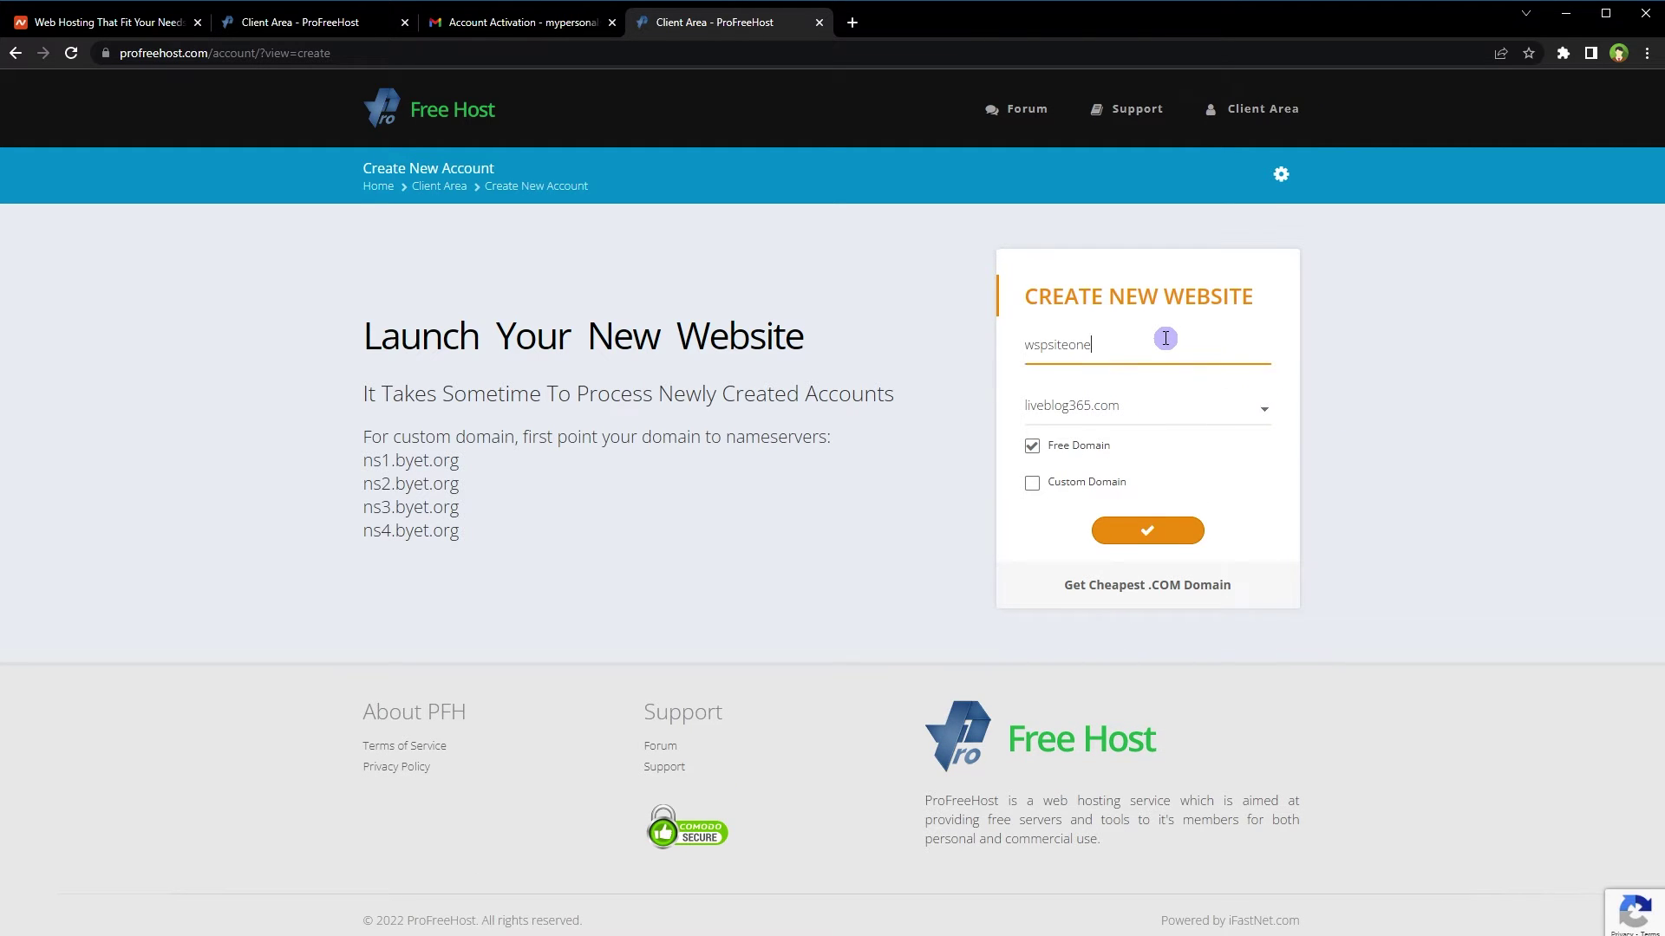
pyautogui.press('Return')
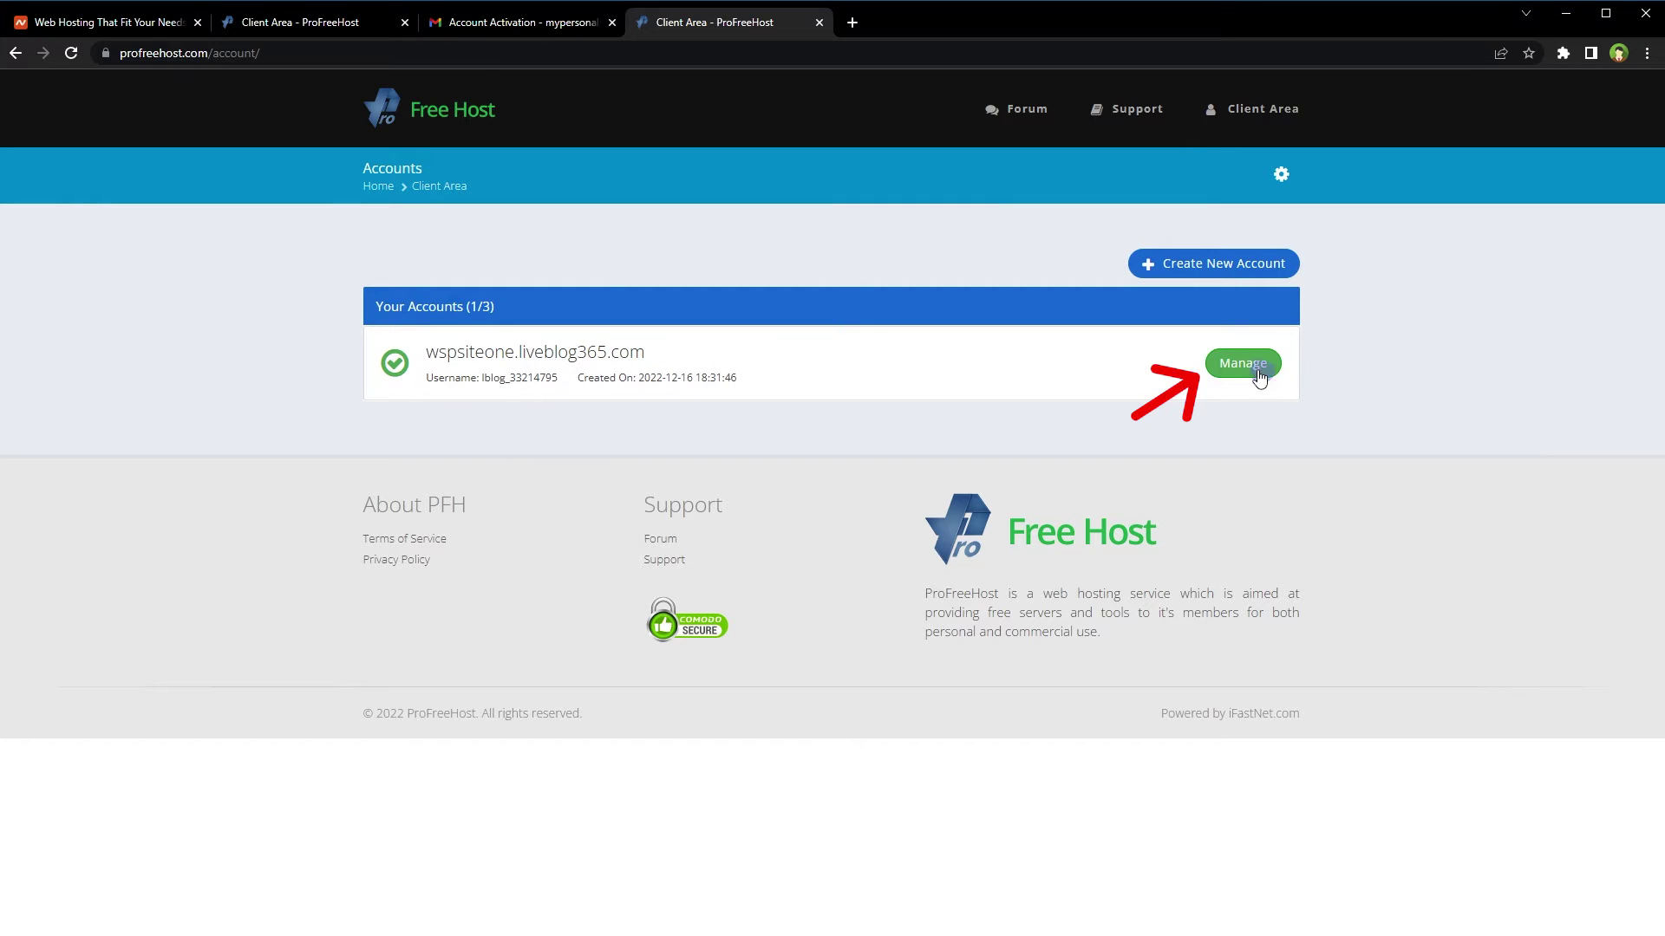
# Open the wspsiteone account's Control Panel in a new tab and switch to it
pyautogui.click(1259, 370)
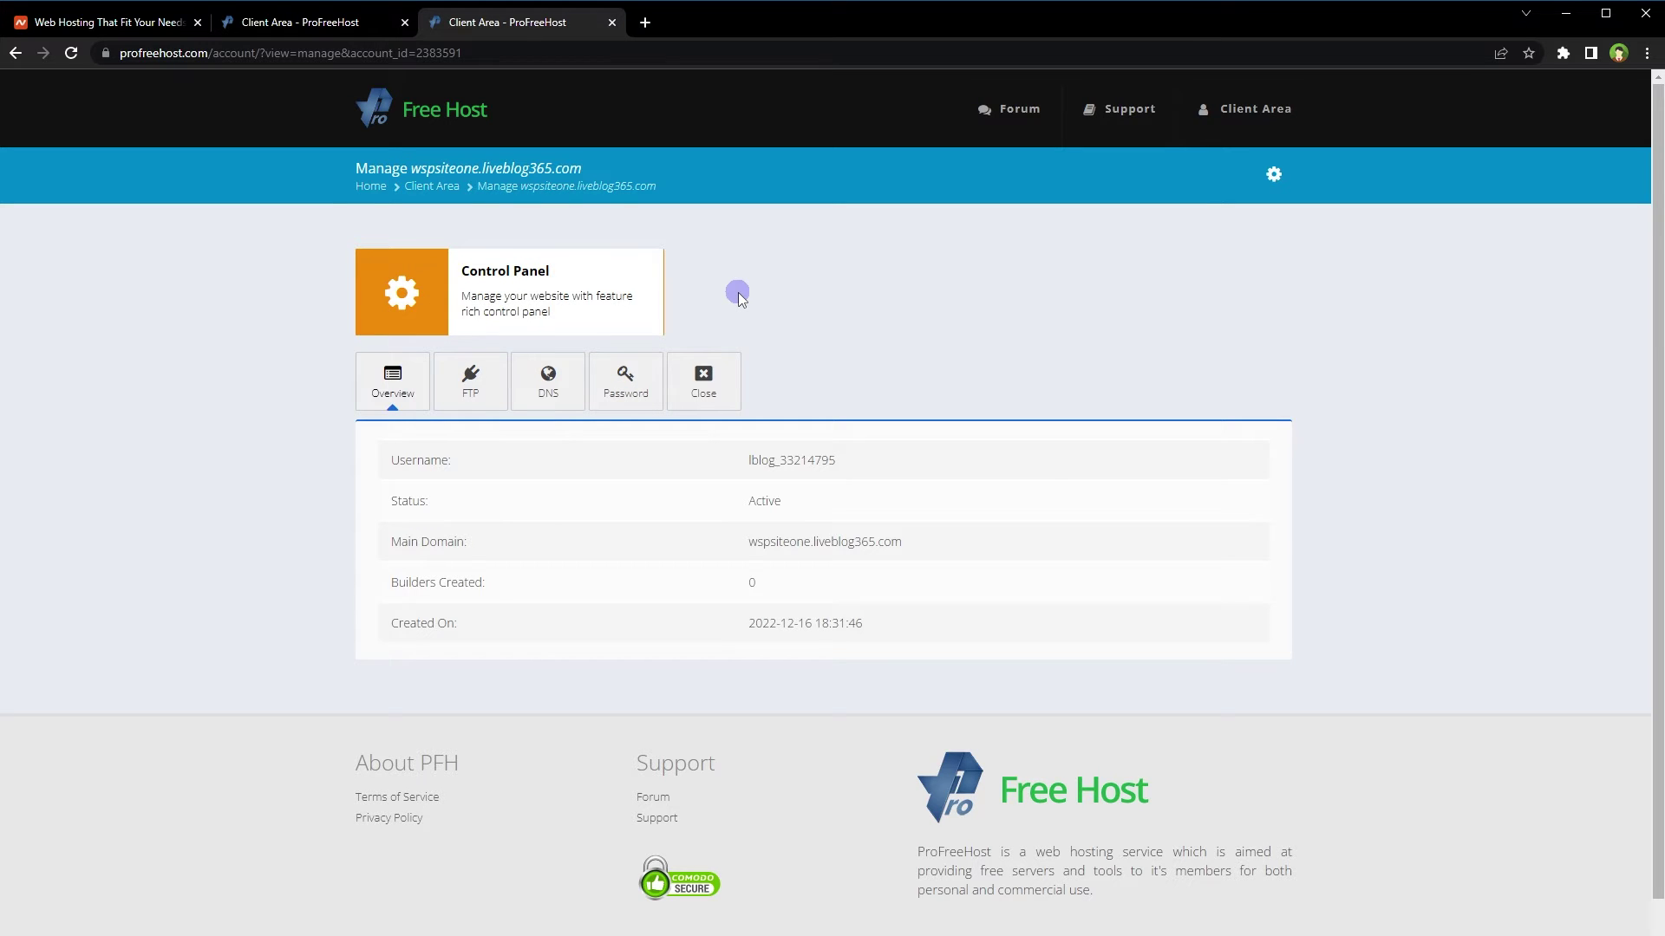
pyautogui.rightClick(582, 274)
pyautogui.click(642, 279)
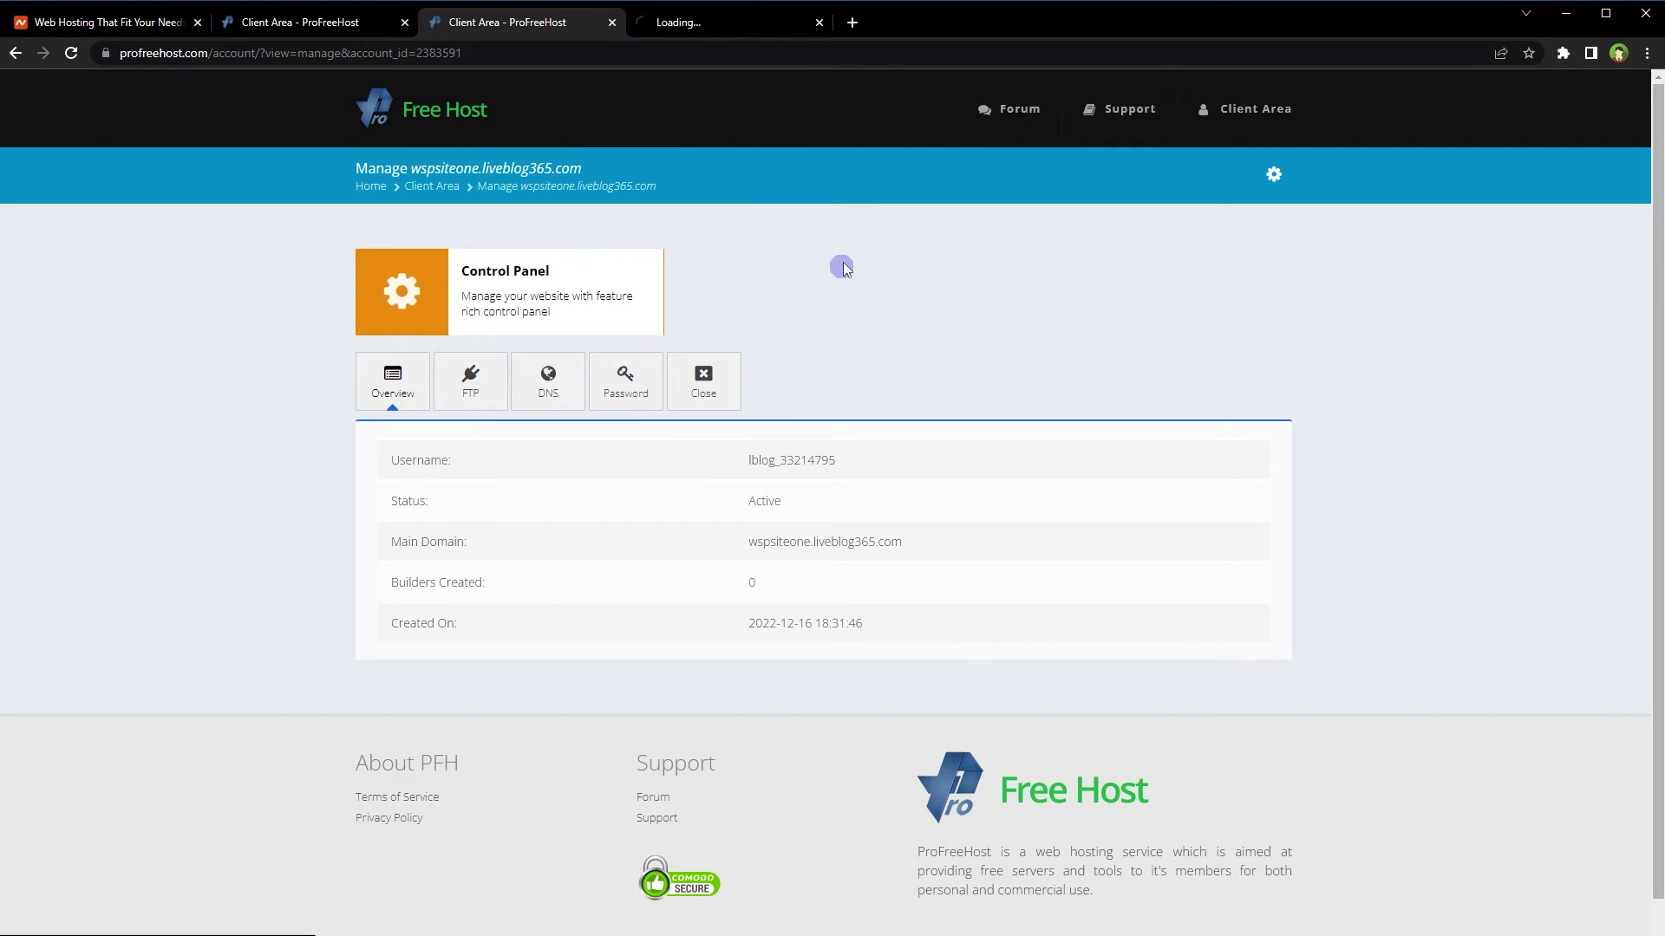
pyautogui.click(747, 39)
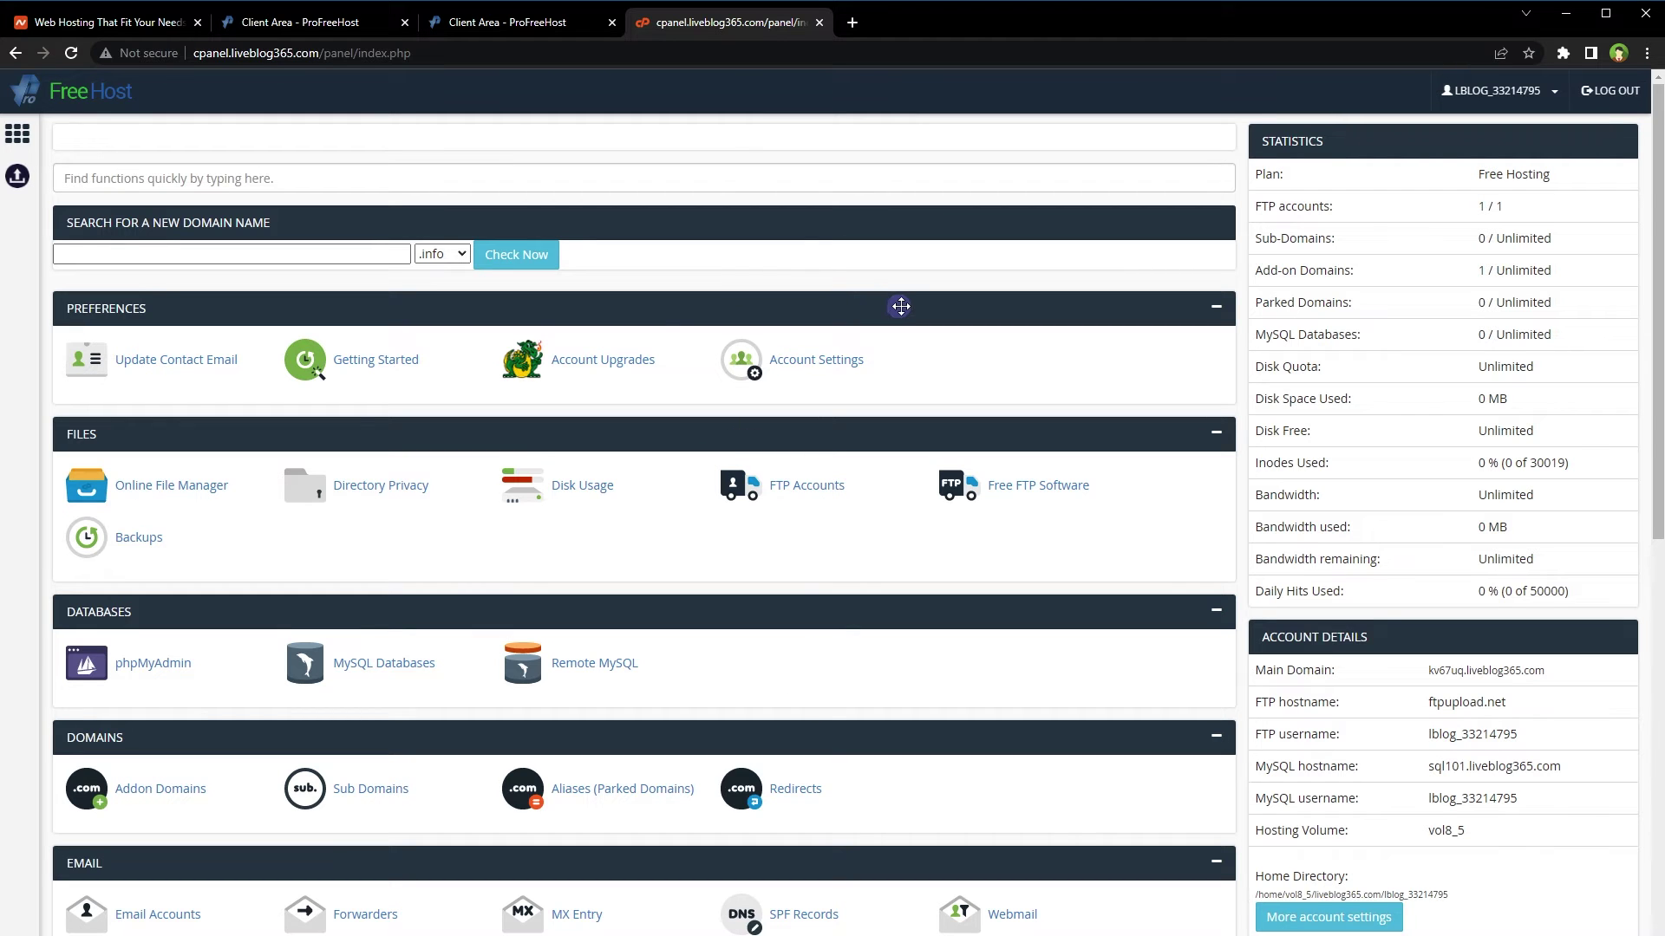
# Highlight the Free Hosting plan's unlimited subdomains, add-on domains, databases and bandwidth
pyautogui.moveTo(1469, 175); pyautogui.dragTo(1604, 178)
pyautogui.moveTo(1268, 238); pyautogui.dragTo(1544, 239)
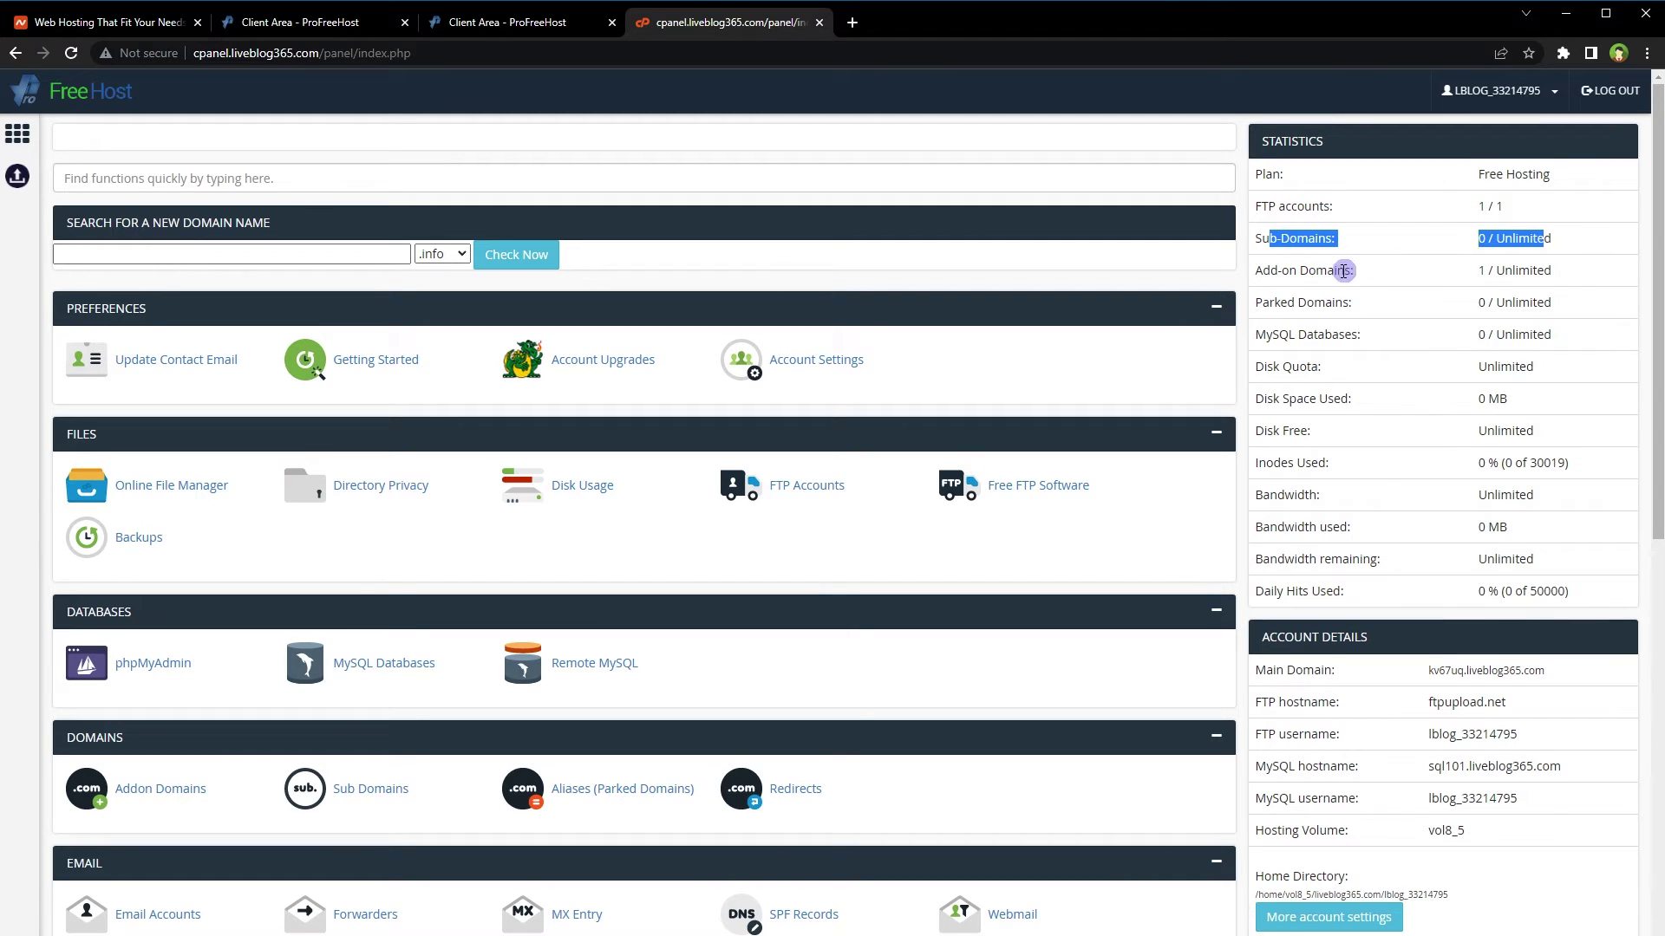
pyautogui.moveTo(1361, 270); pyautogui.dragTo(1265, 275)
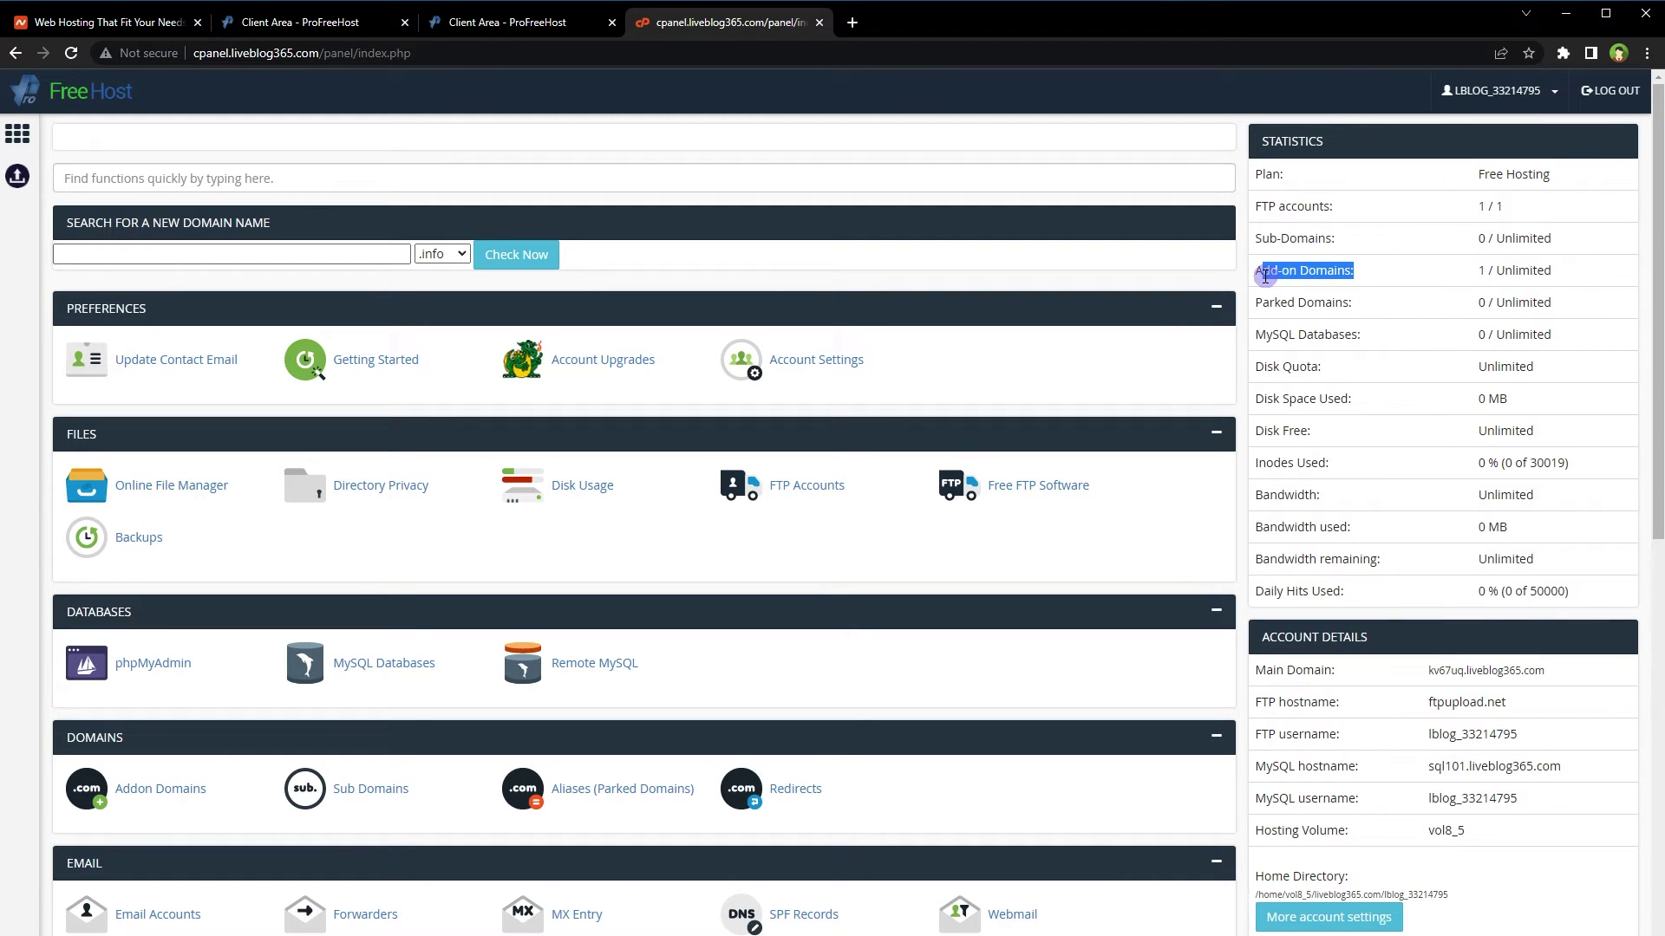
pyautogui.moveTo(1280, 335); pyautogui.dragTo(1574, 356)
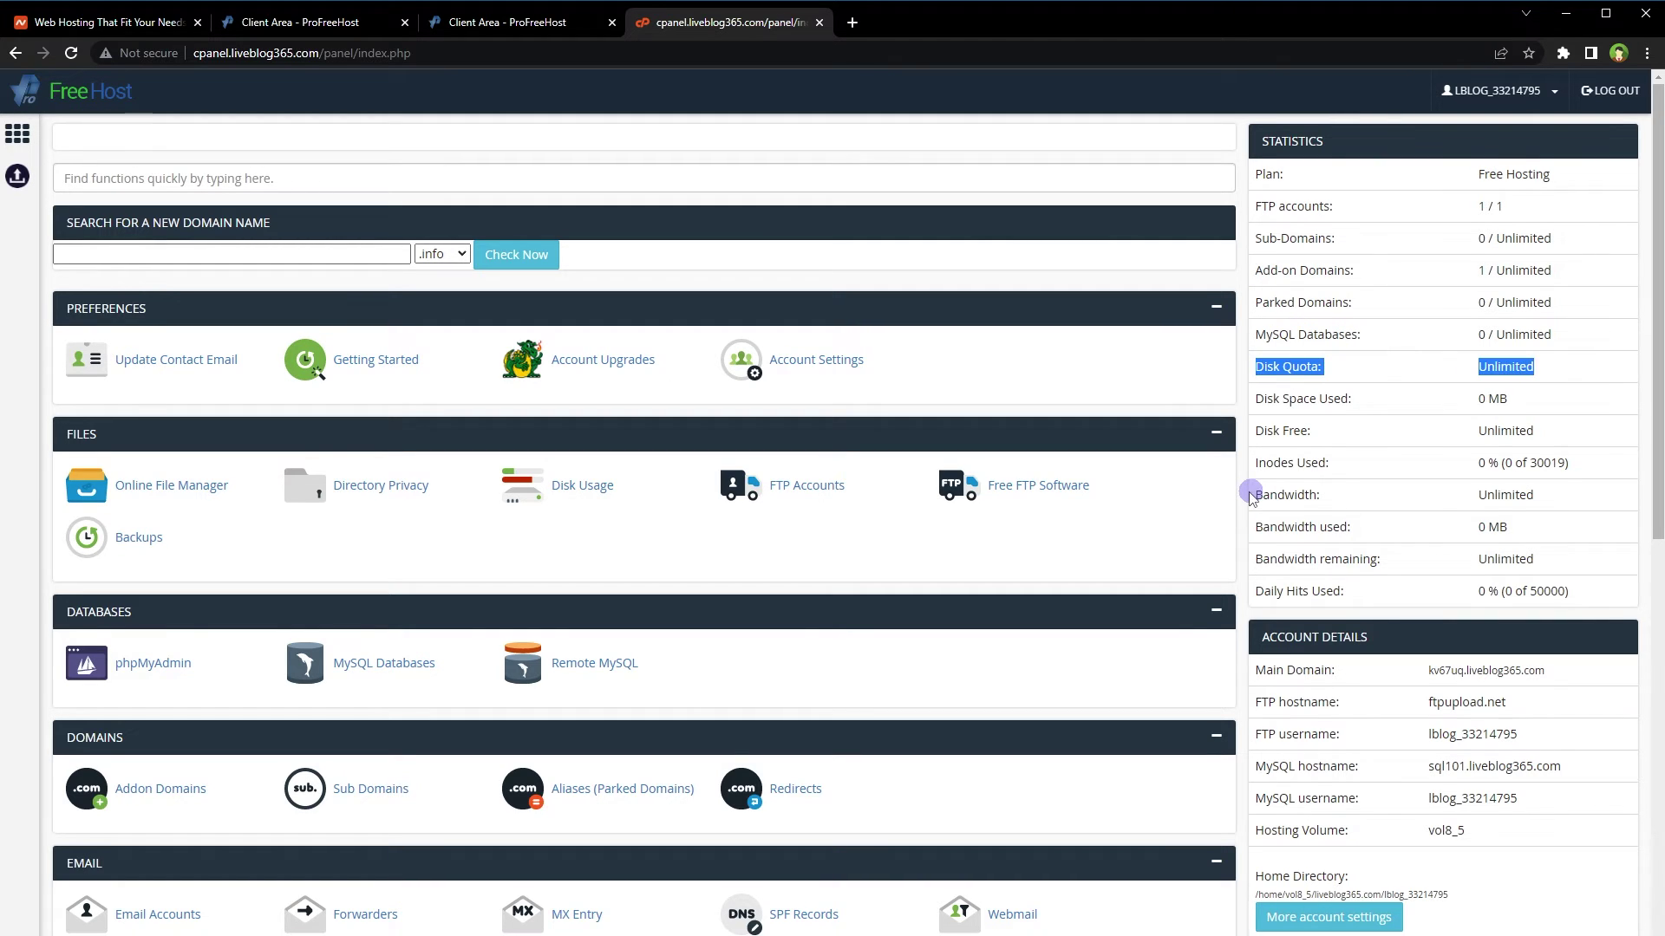
pyautogui.moveTo(1250, 494); pyautogui.dragTo(1566, 497)
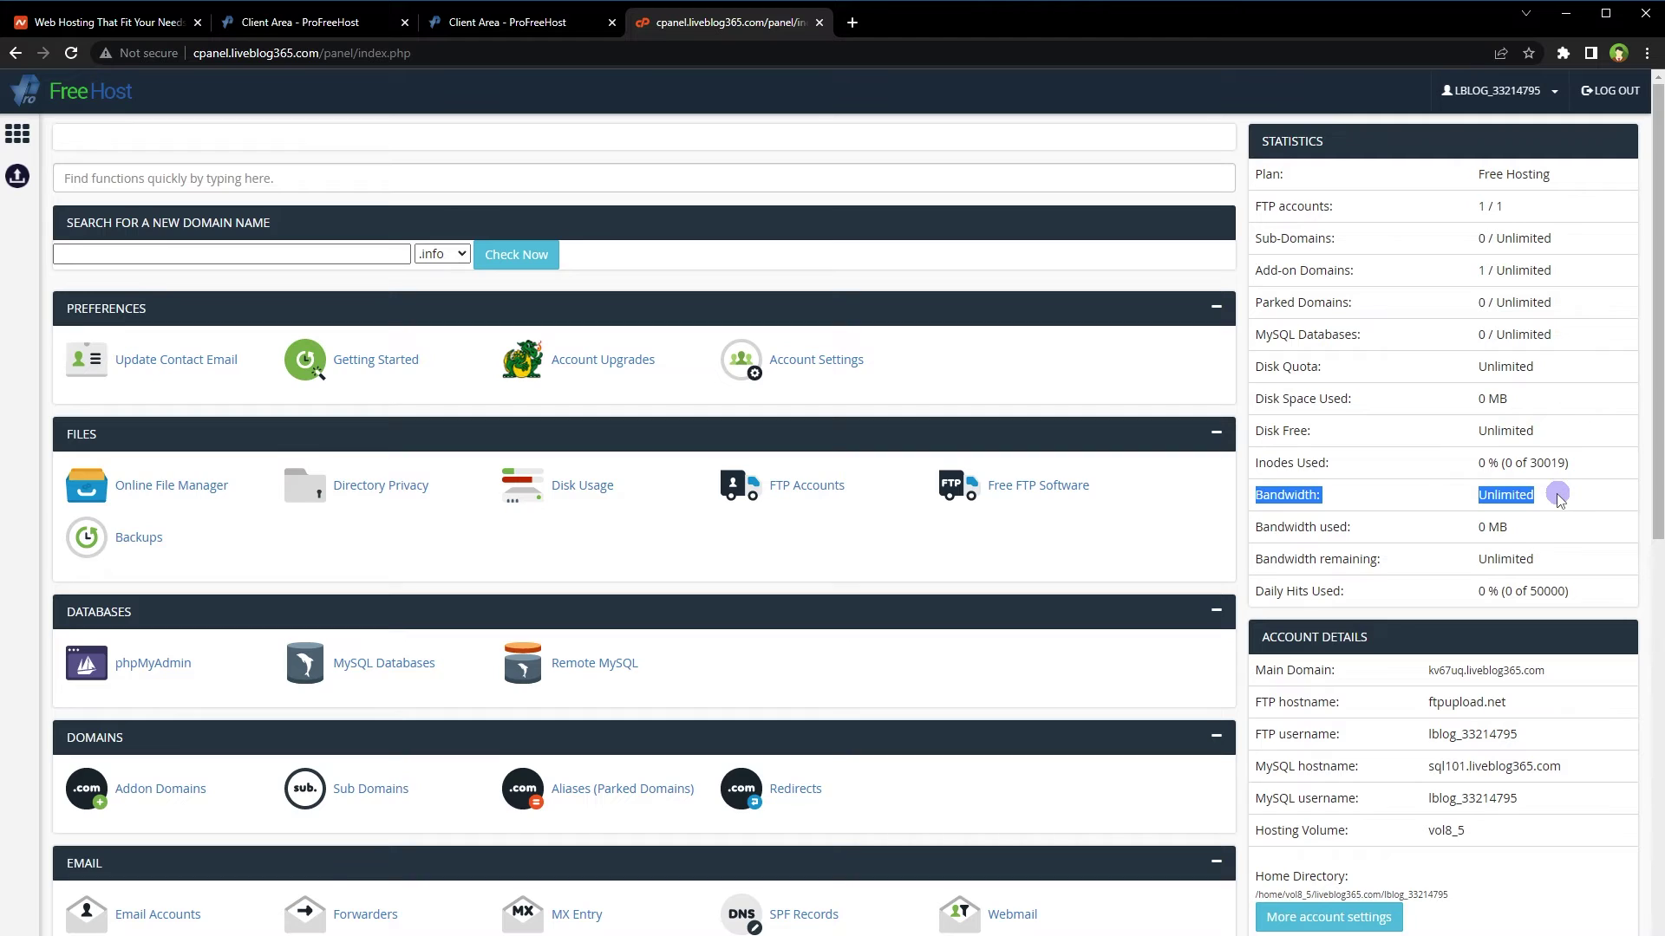
# Search functions for 'ssl', clear it, and bring up Softaculous Apps Installer's link menu
pyautogui.click(810, 178)
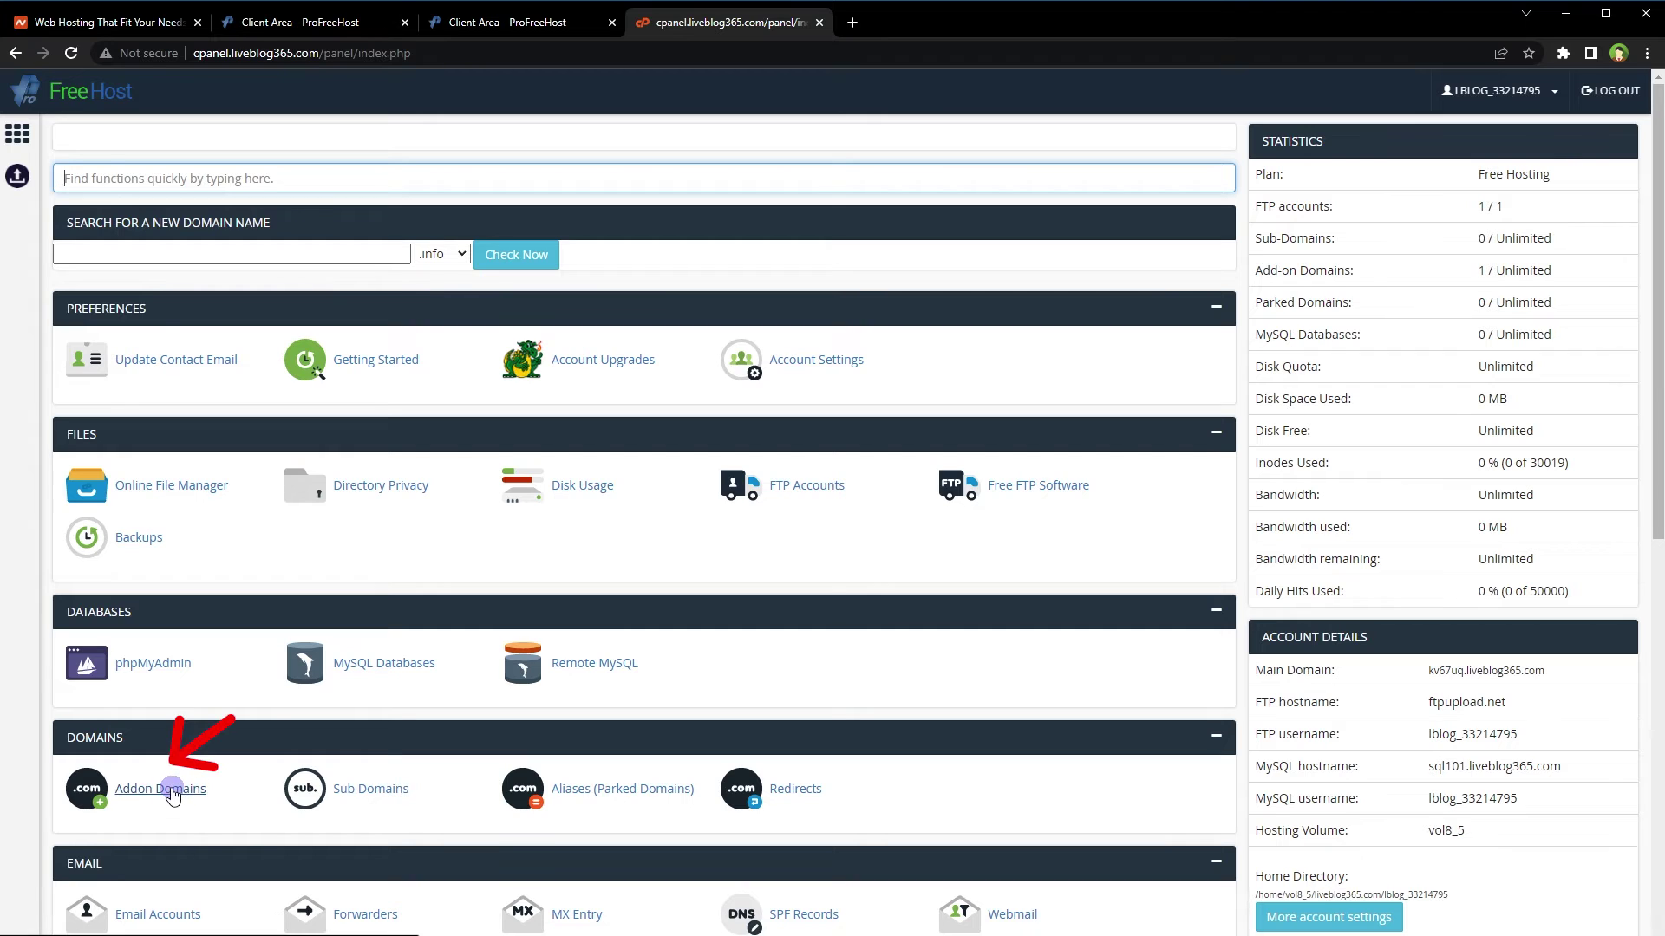
pyautogui.write('ssl')
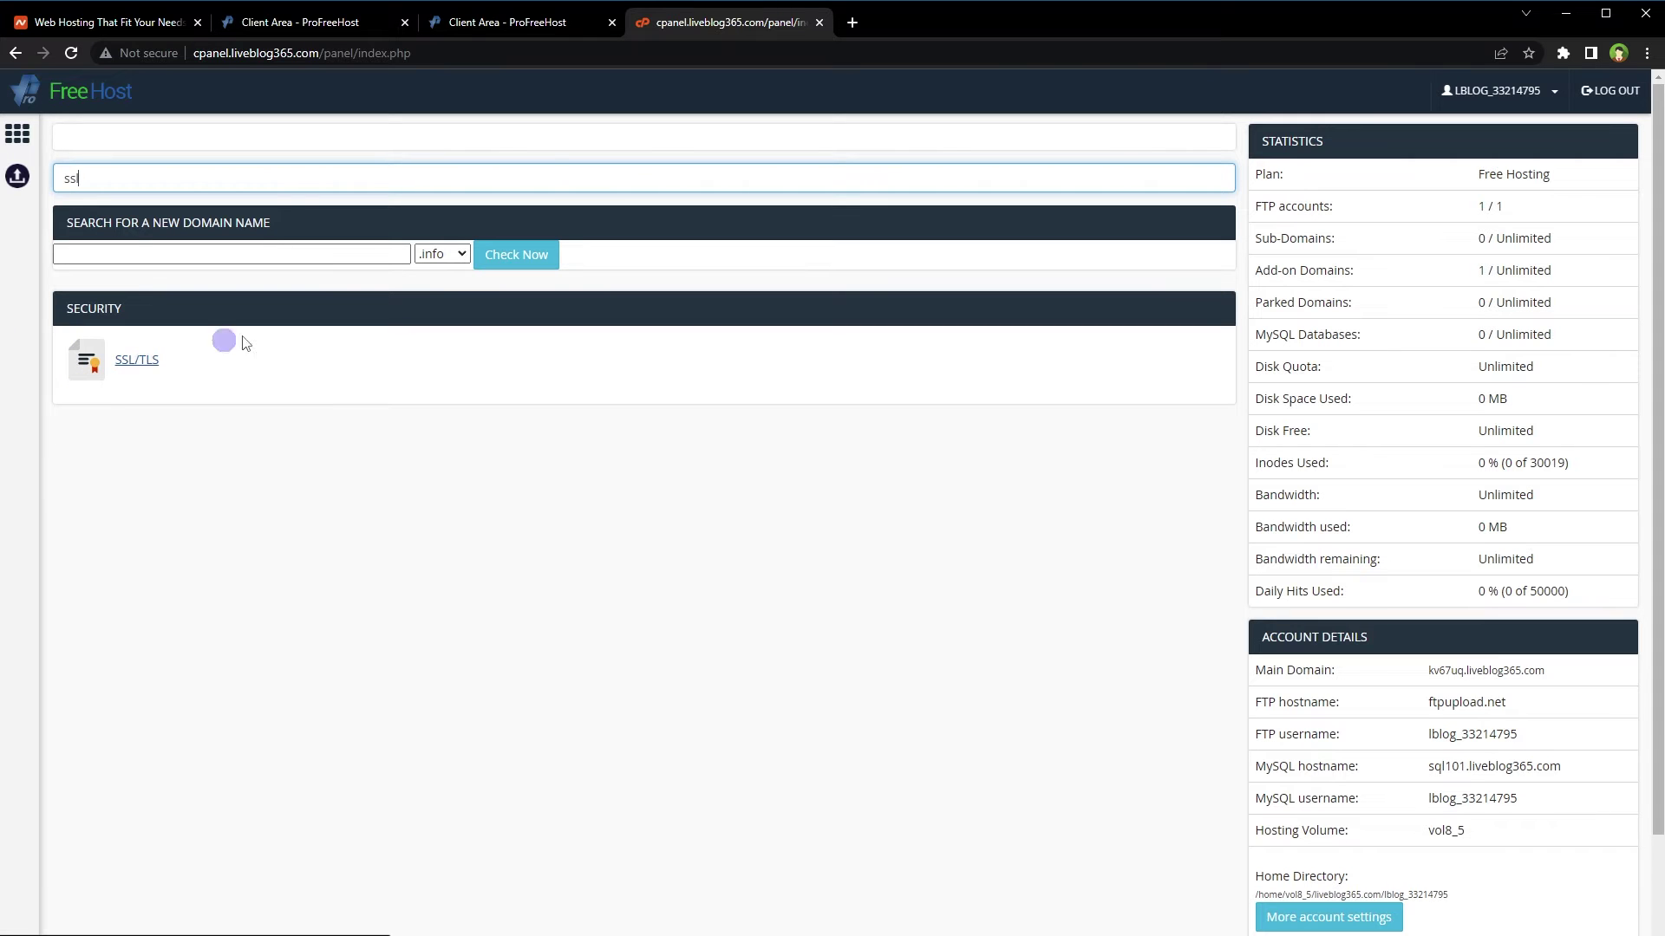
pyautogui.click(550, 175)
pyautogui.press('BackSpace')
pyautogui.press('BackSpace')
pyautogui.press('BackSpace')
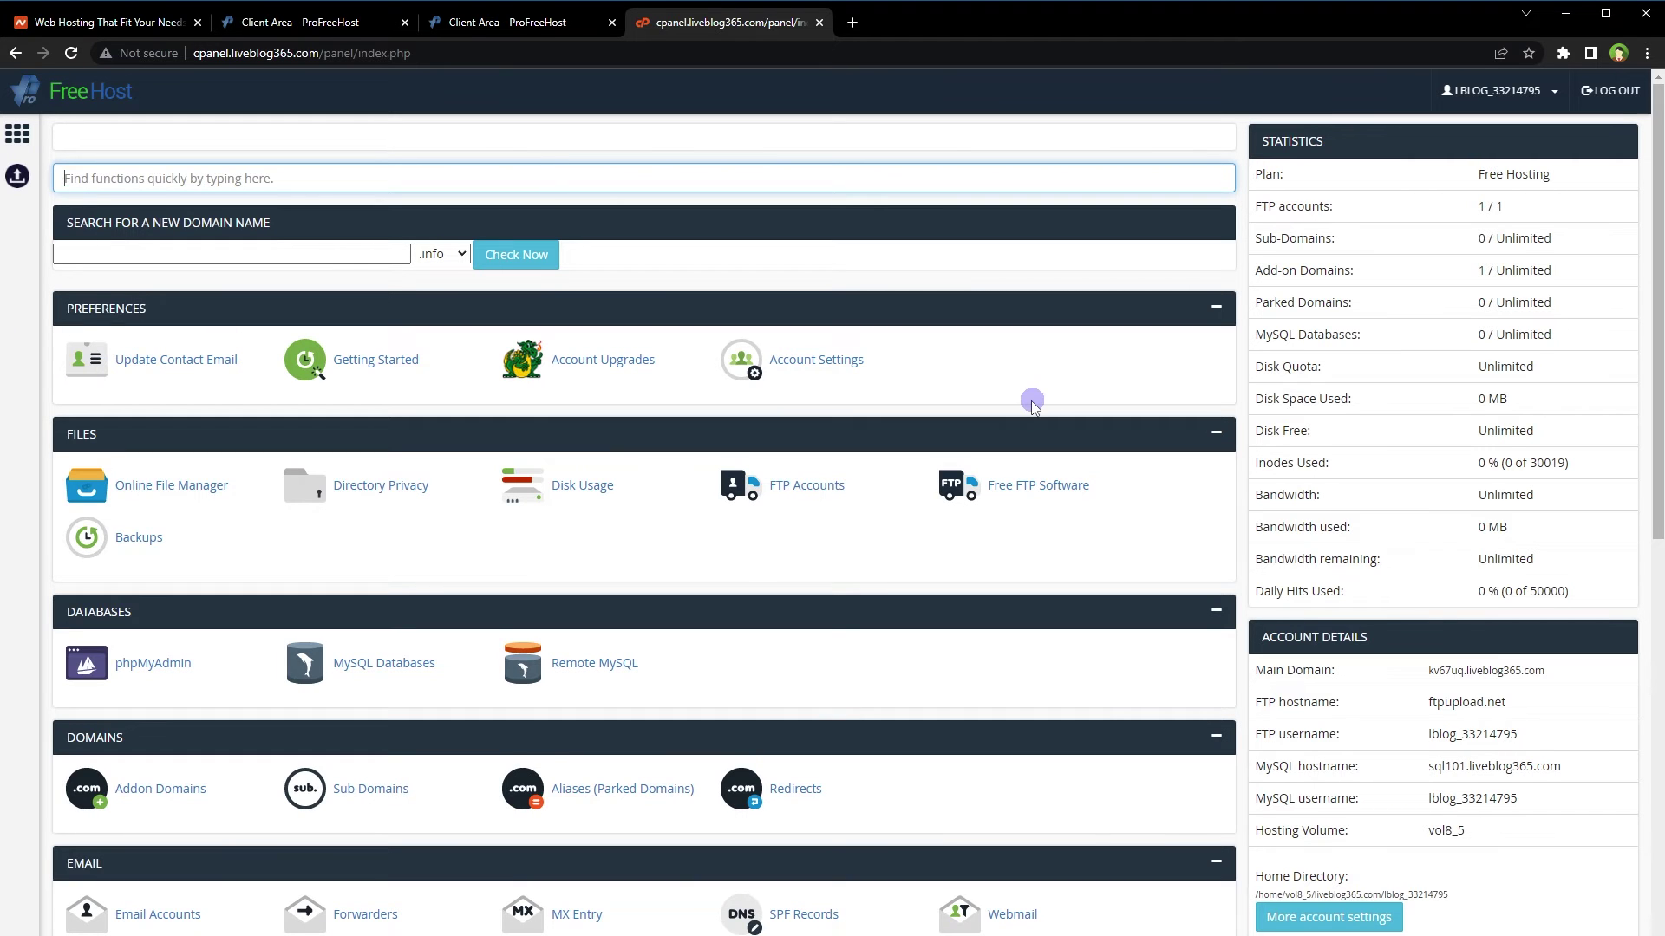
pyautogui.scroll(-10, 1032, 400)
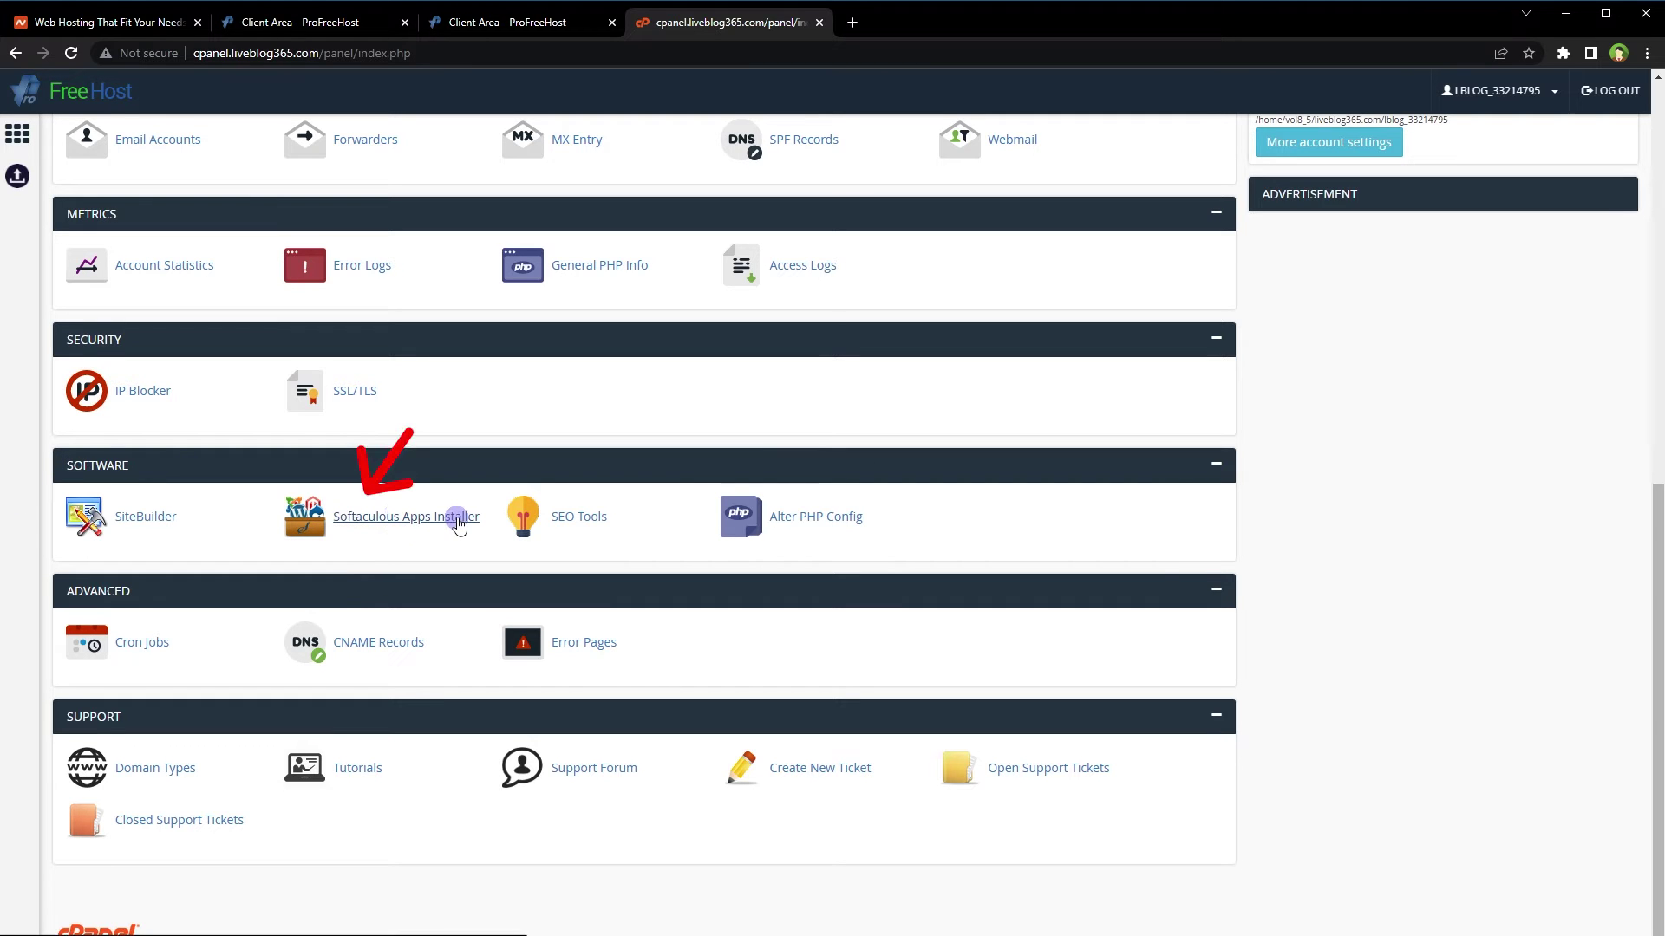
pyautogui.rightClick(459, 524)
# Open Softaculous in a new tab and start a WordPress install
pyautogui.click(475, 532)
pyautogui.click(886, 24)
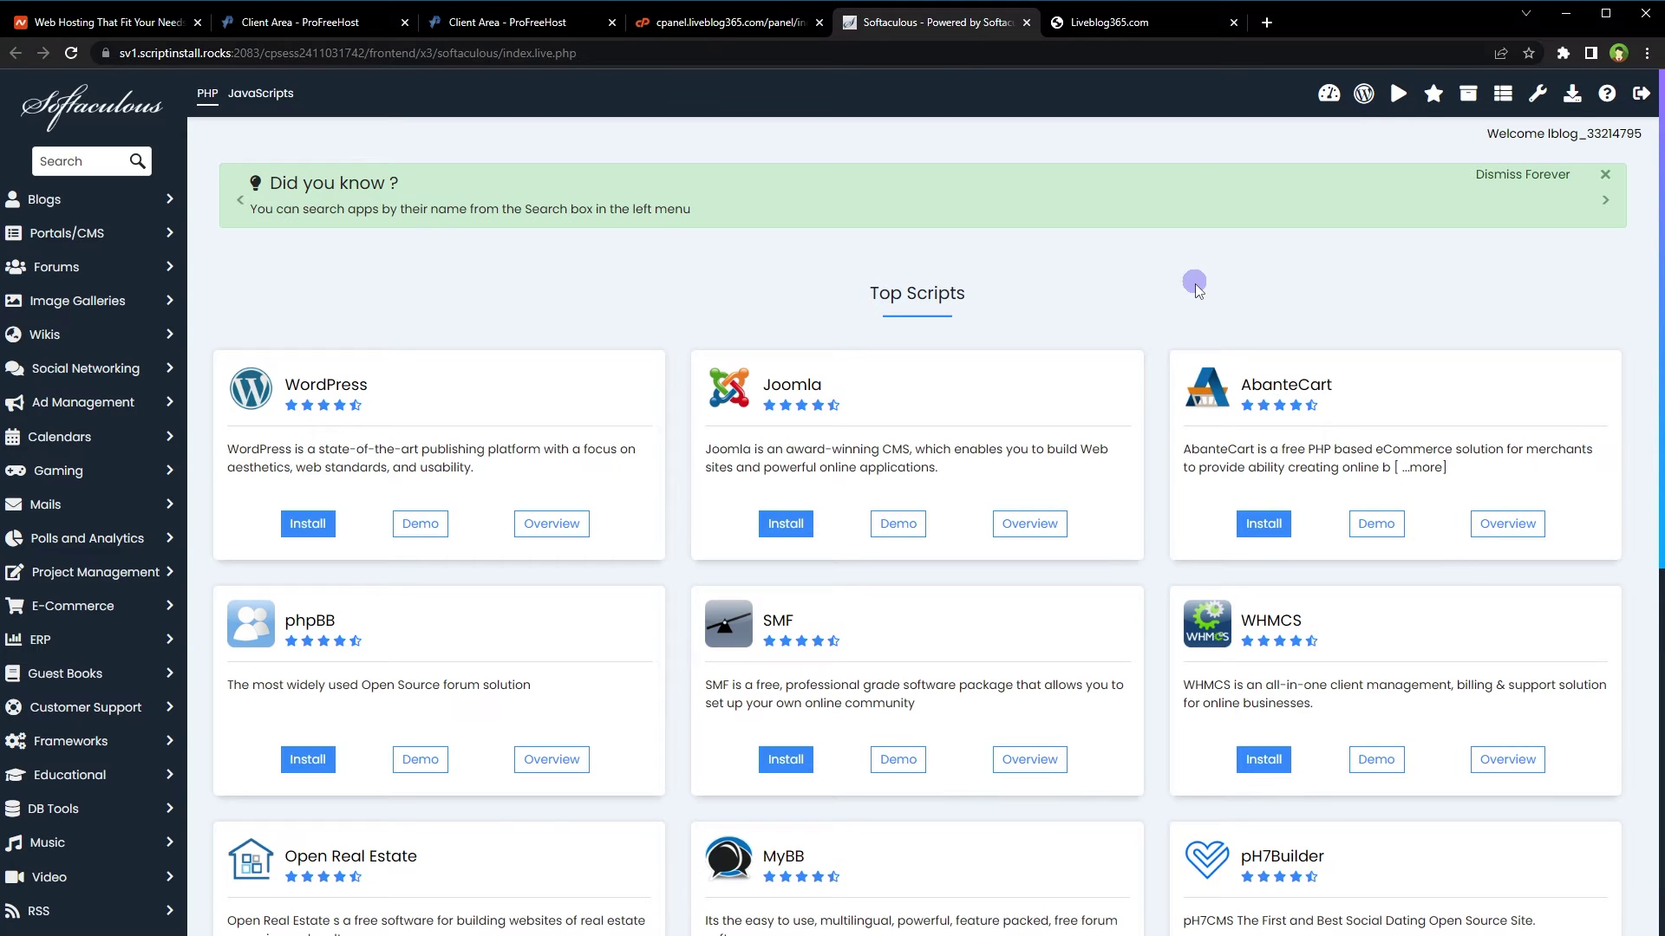
pyautogui.click(303, 530)
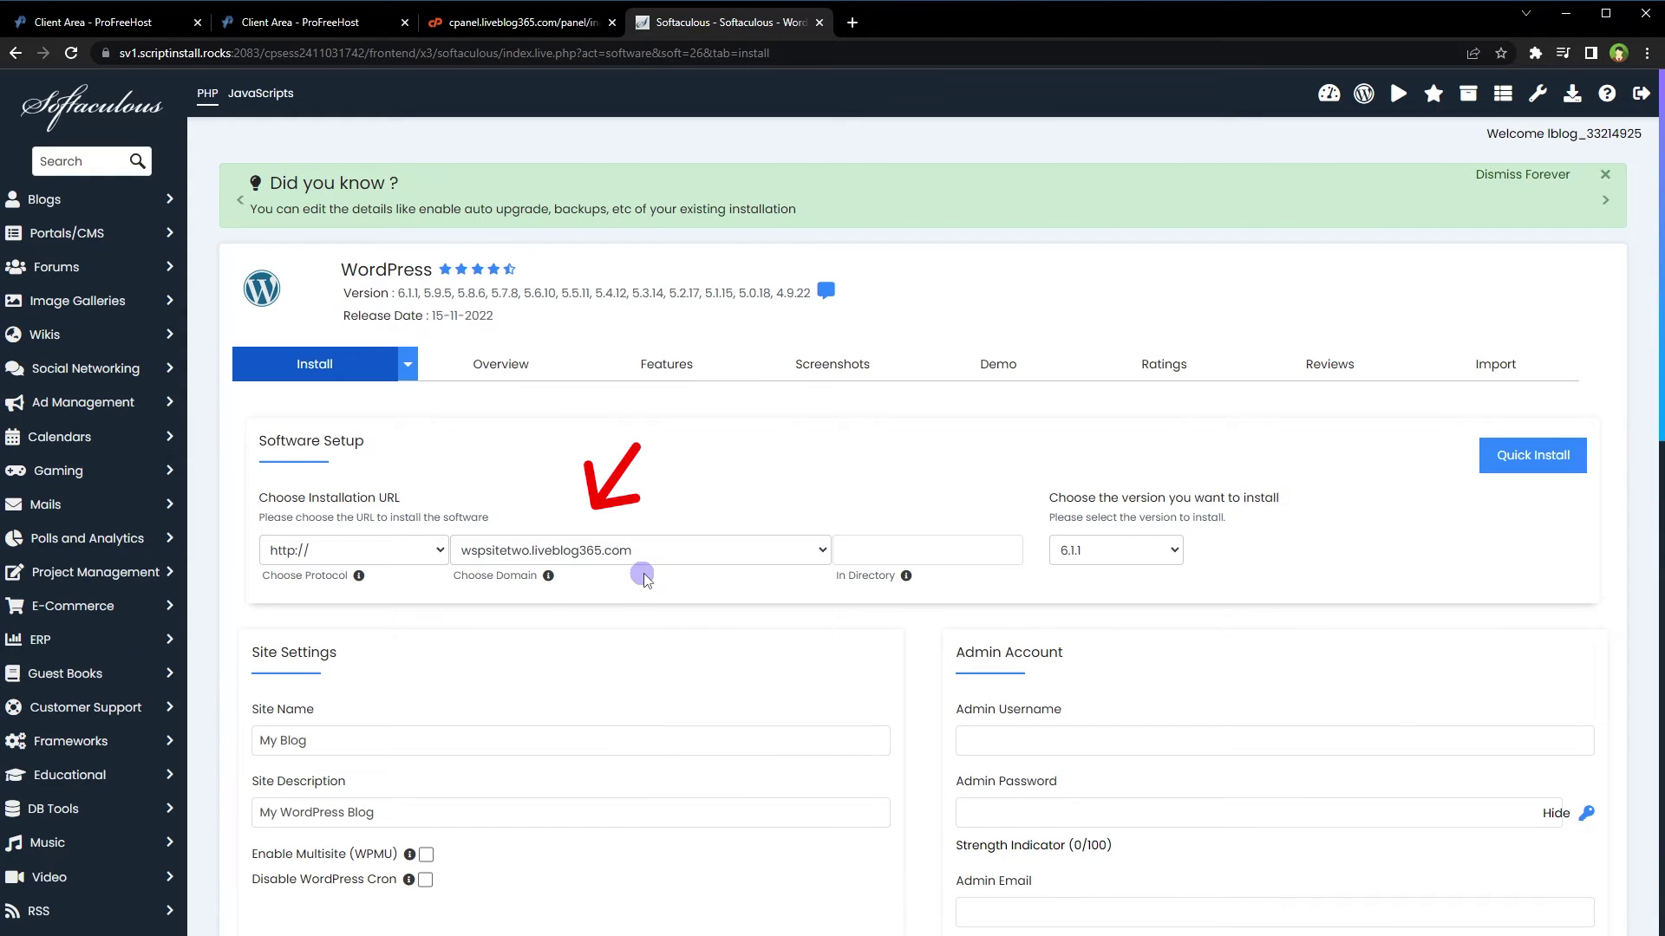
# Choose WordPress version 5.9.5 and set the site name to WebStylePress
pyautogui.click(1153, 555)
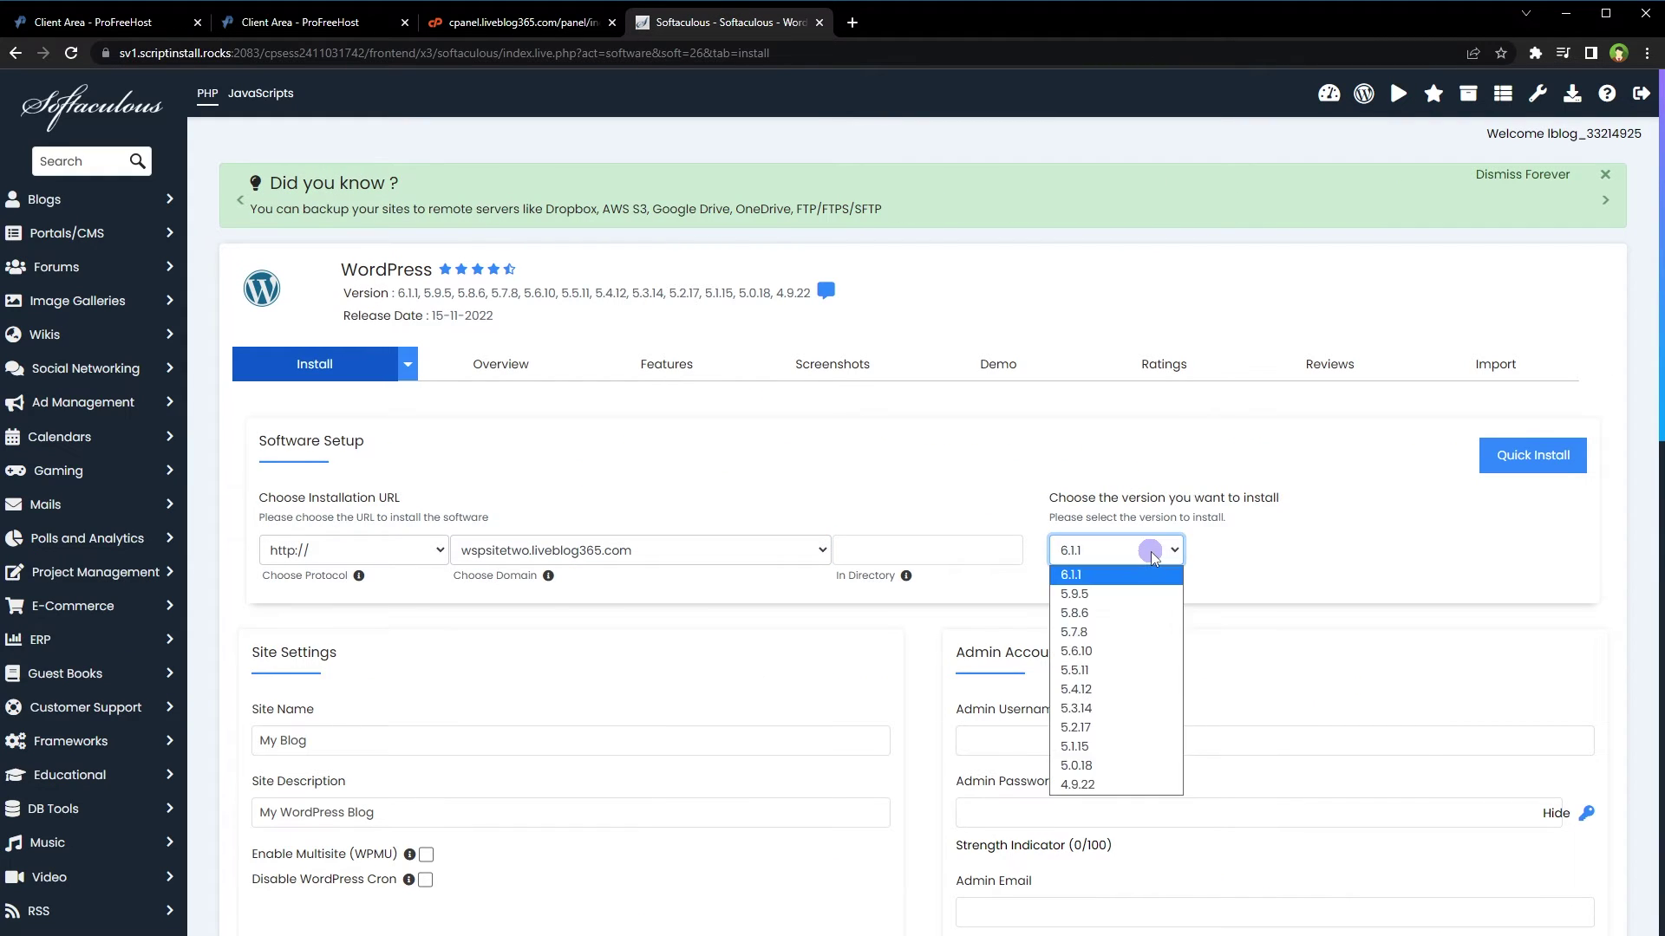
pyautogui.click(1160, 594)
pyautogui.click(545, 730)
pyautogui.tripleClick(545, 729)
pyautogui.write('WebStylePress')
# Fill in the admin username and email, then run the installation
pyautogui.click(1334, 737)
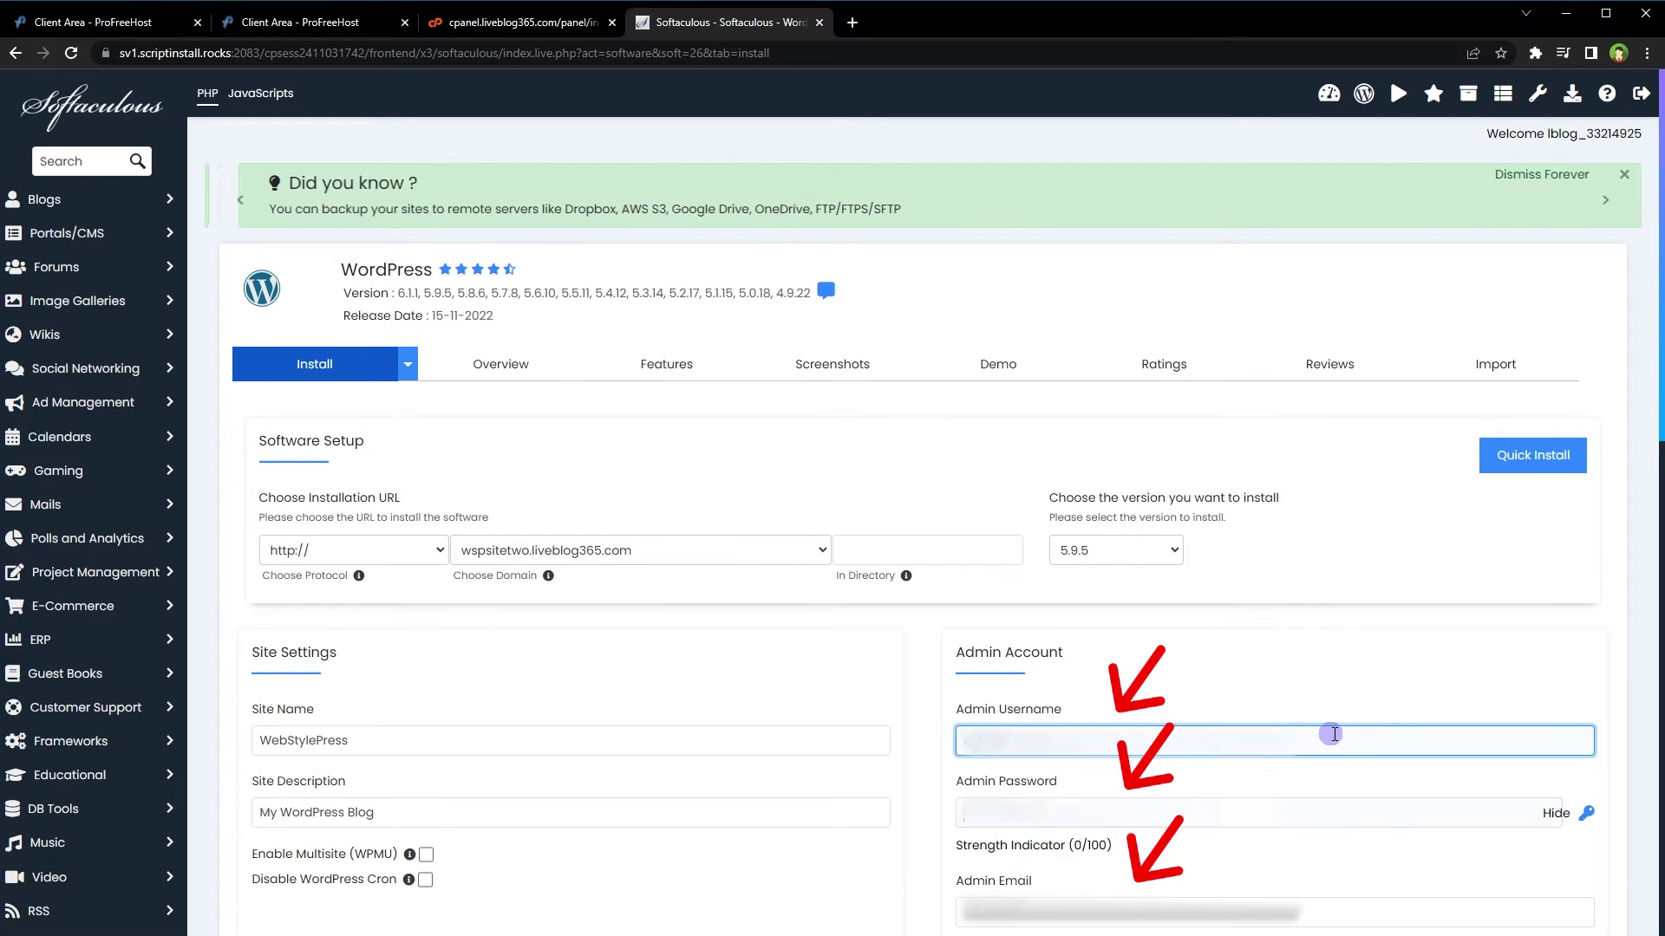
pyautogui.click(1209, 910)
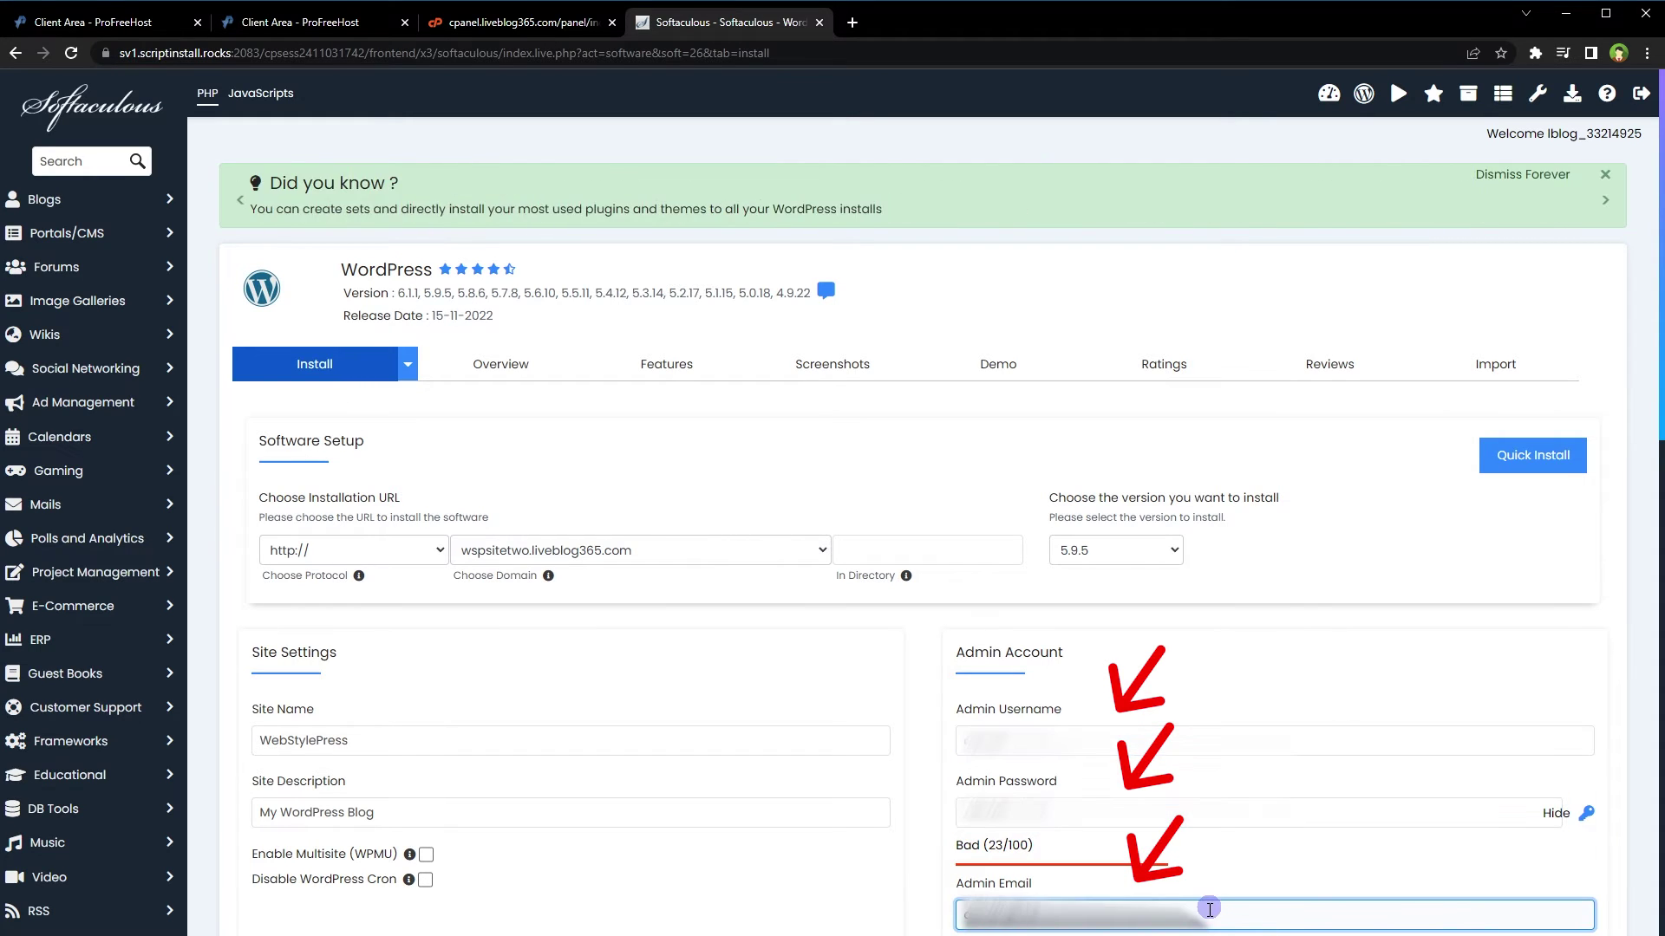
pyautogui.scroll(-10, 1209, 901)
pyautogui.scroll(-3, 1053, 751)
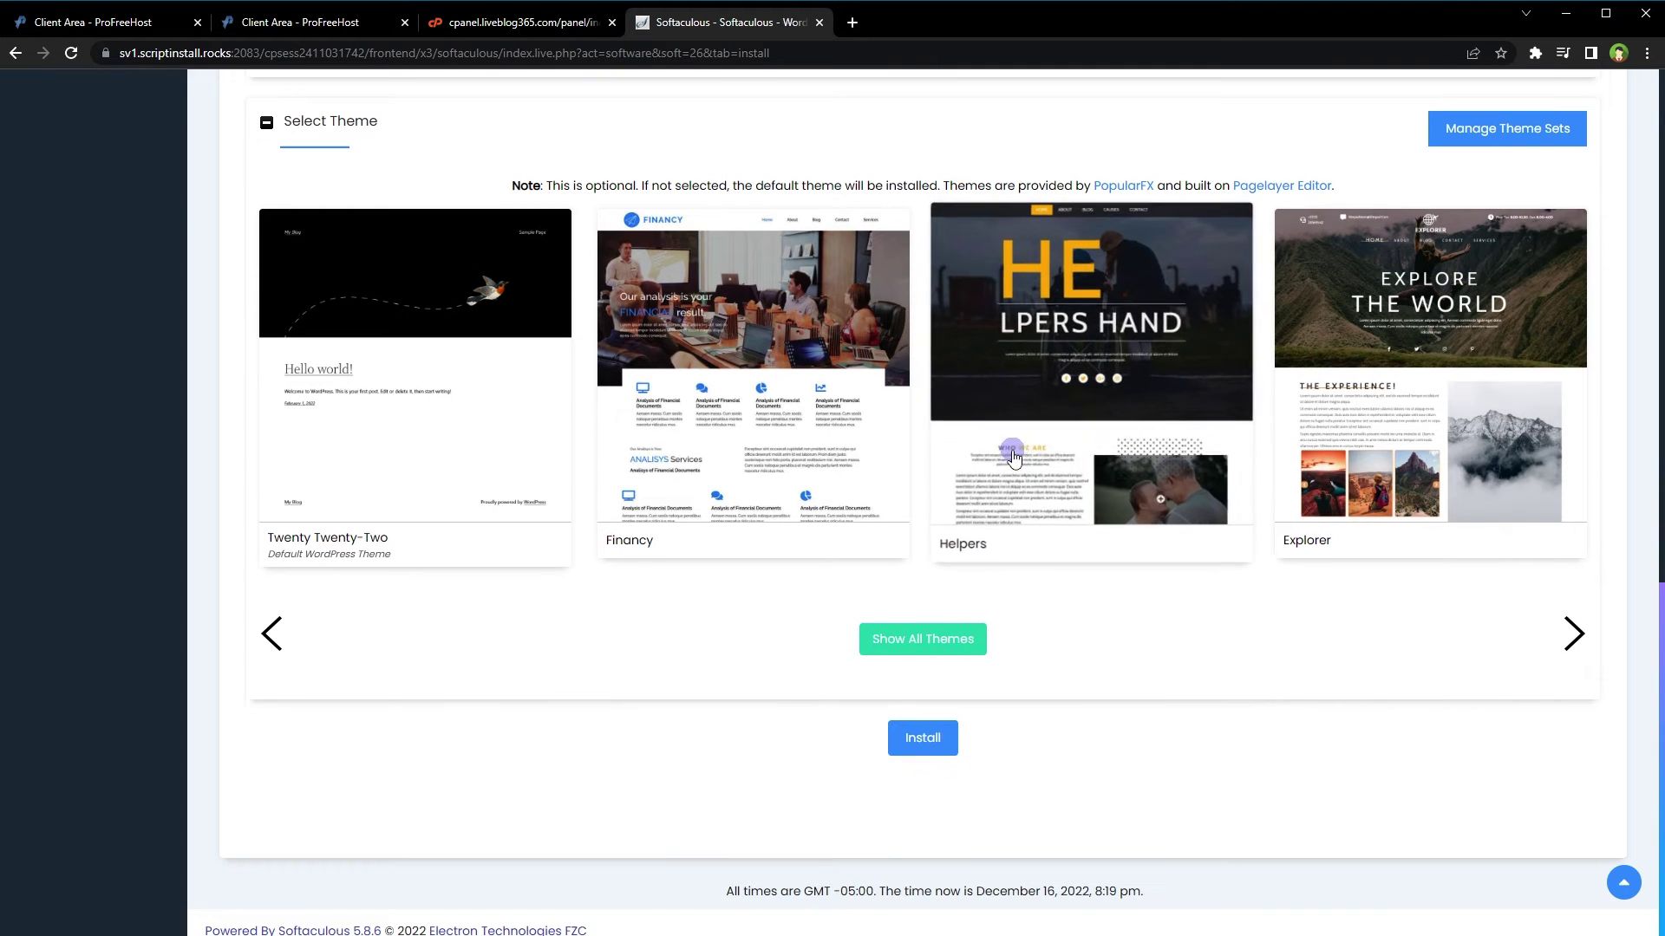
pyautogui.click(923, 738)
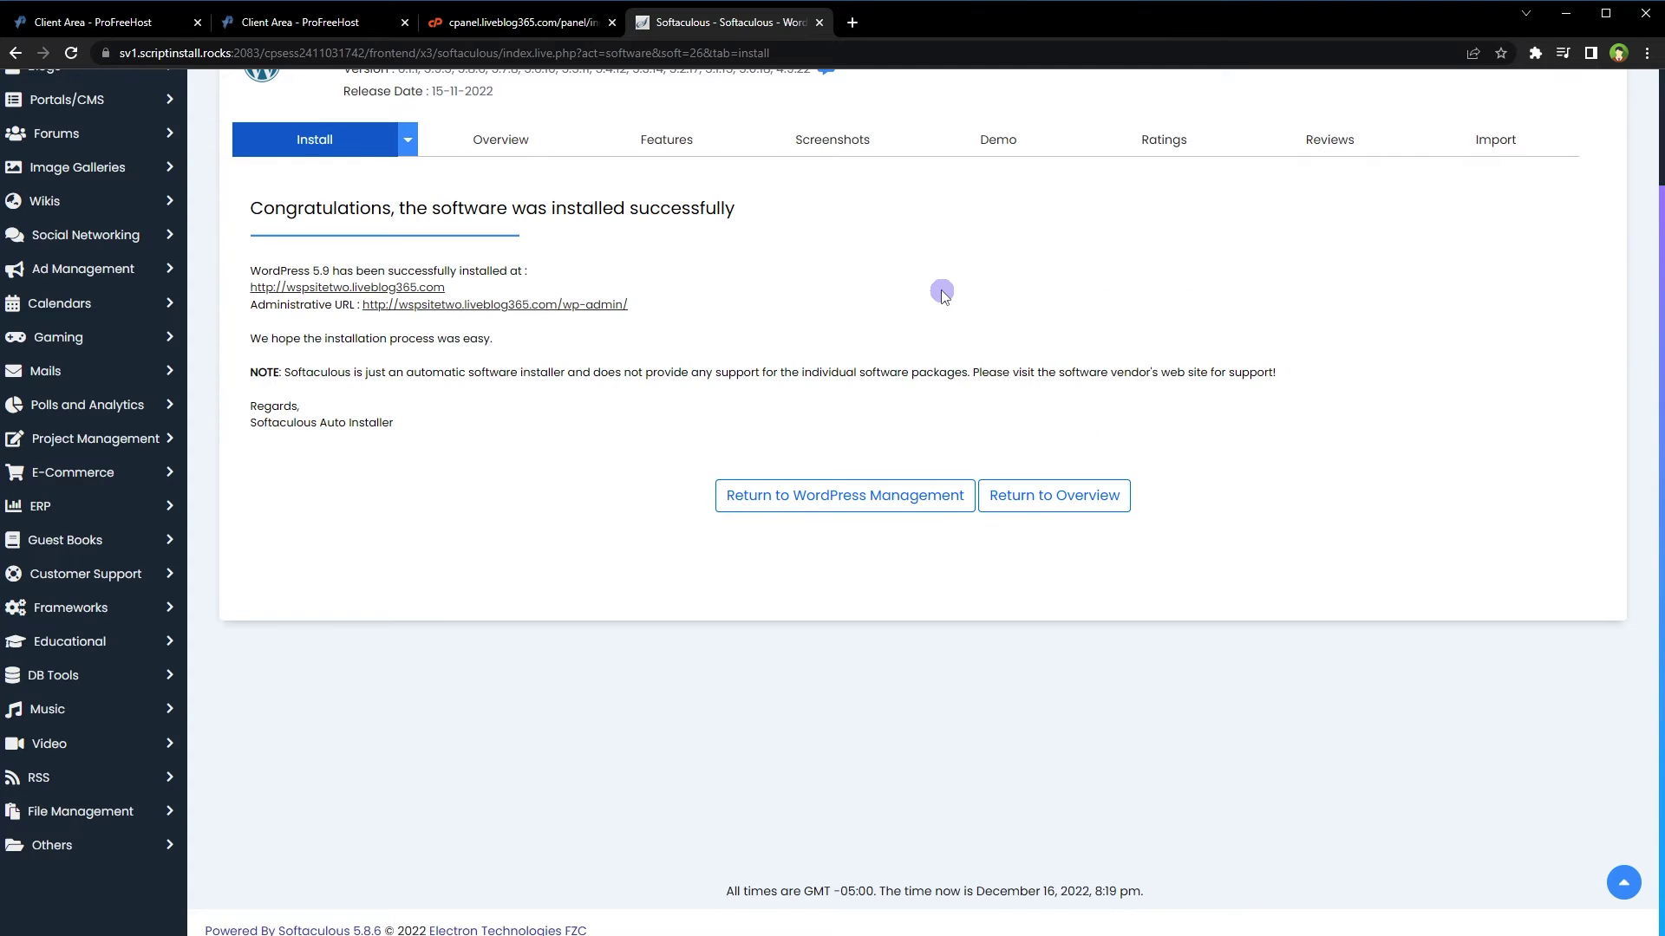
# Open the new site's URL in a new tab and view its front page
pyautogui.rightClick(431, 290)
pyautogui.click(499, 300)
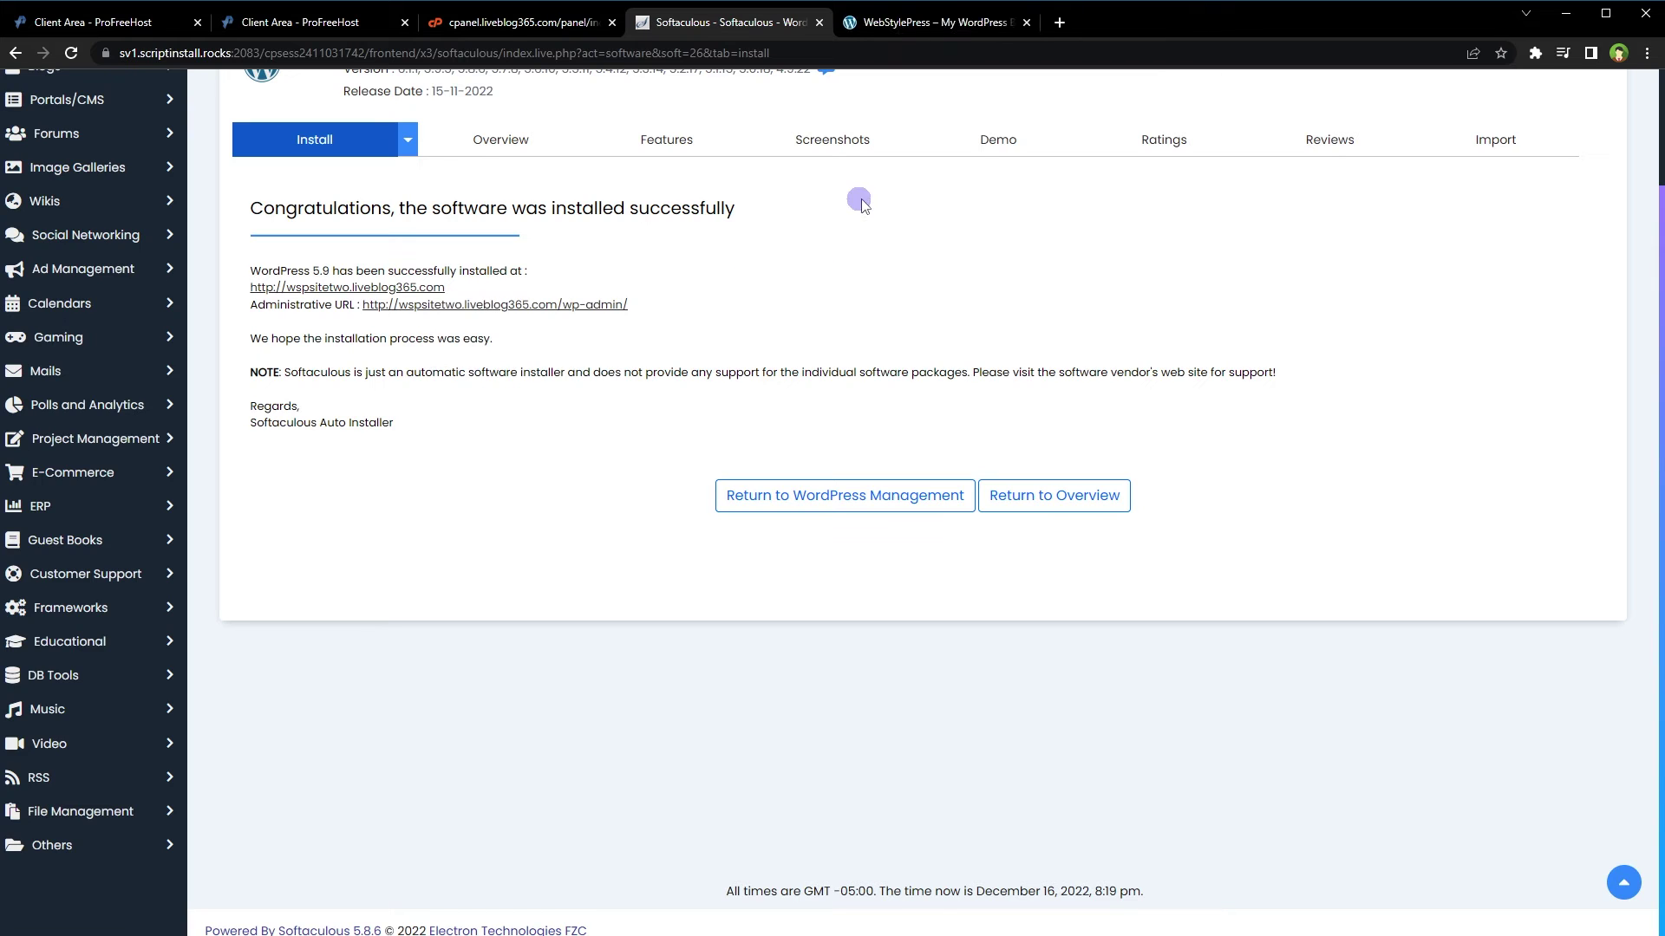
pyautogui.click(960, 22)
pyautogui.scroll(-2, 1084, 463)
pyautogui.scroll(2, 1096, 517)
# Open the Administrative URL in a new tab and view the WordPress dashboard
pyautogui.click(722, 26)
pyautogui.rightClick(590, 310)
pyautogui.click(623, 325)
pyautogui.click(1123, 26)
pyautogui.scroll(-3, 1093, 555)
pyautogui.scroll(3, 1091, 559)
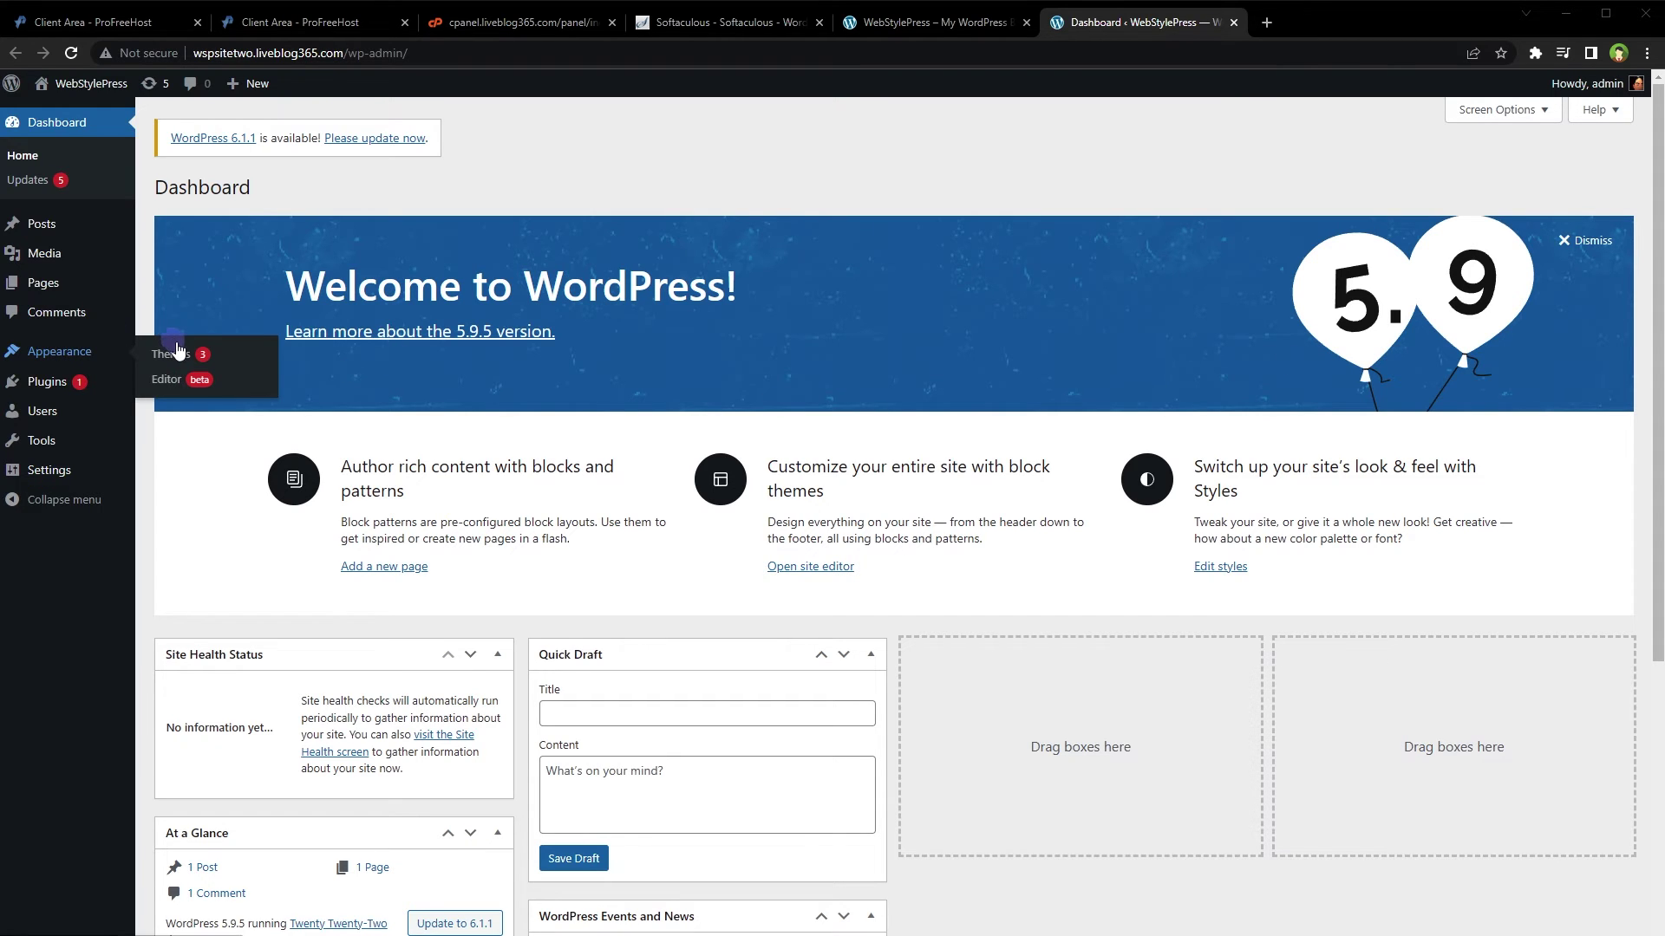
pyautogui.moveTo(47, 381)
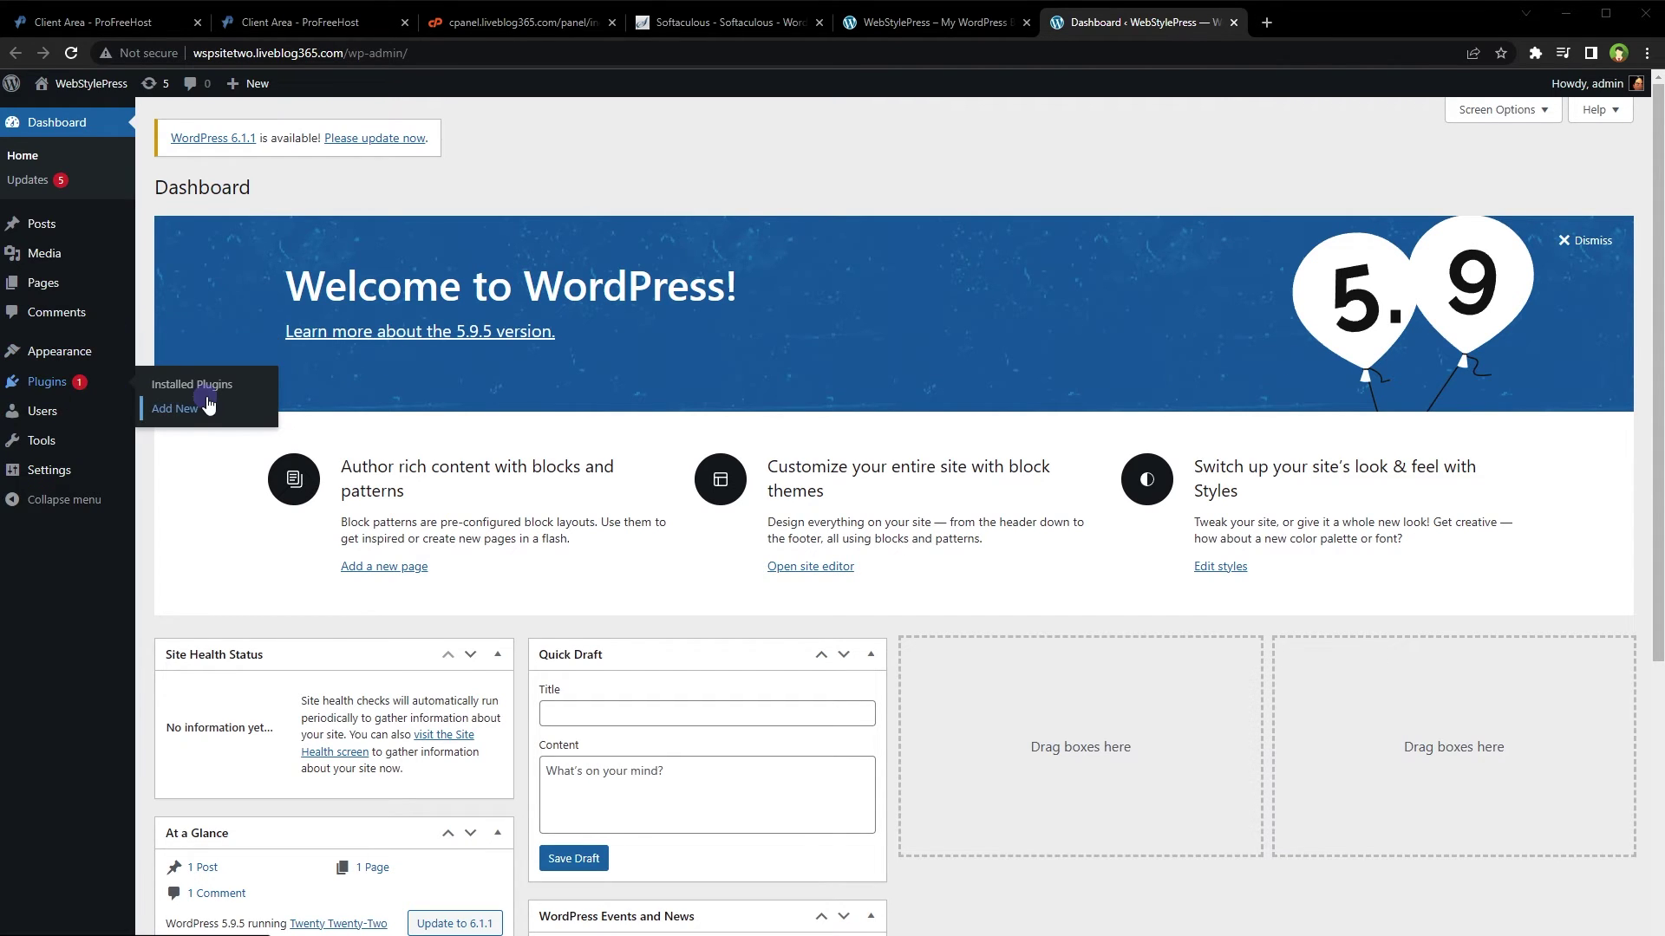
# Go to Appearance > Themes and choose Add New to browse themes
pyautogui.click(216, 388)
pyautogui.moveTo(59, 351)
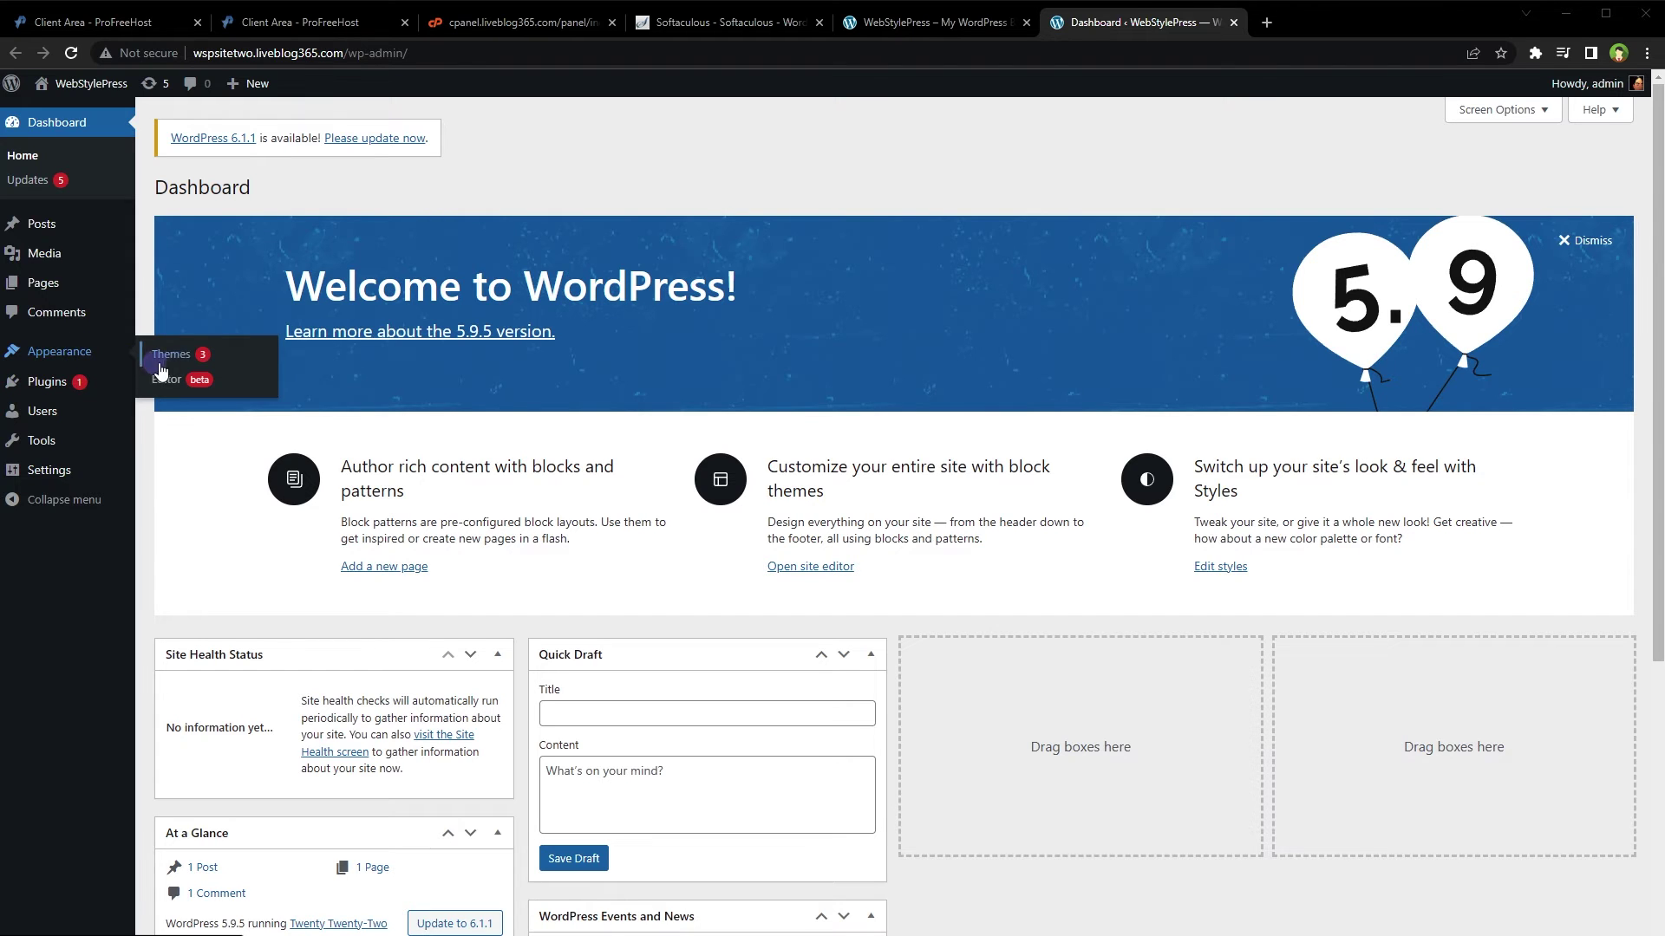
pyautogui.click(189, 360)
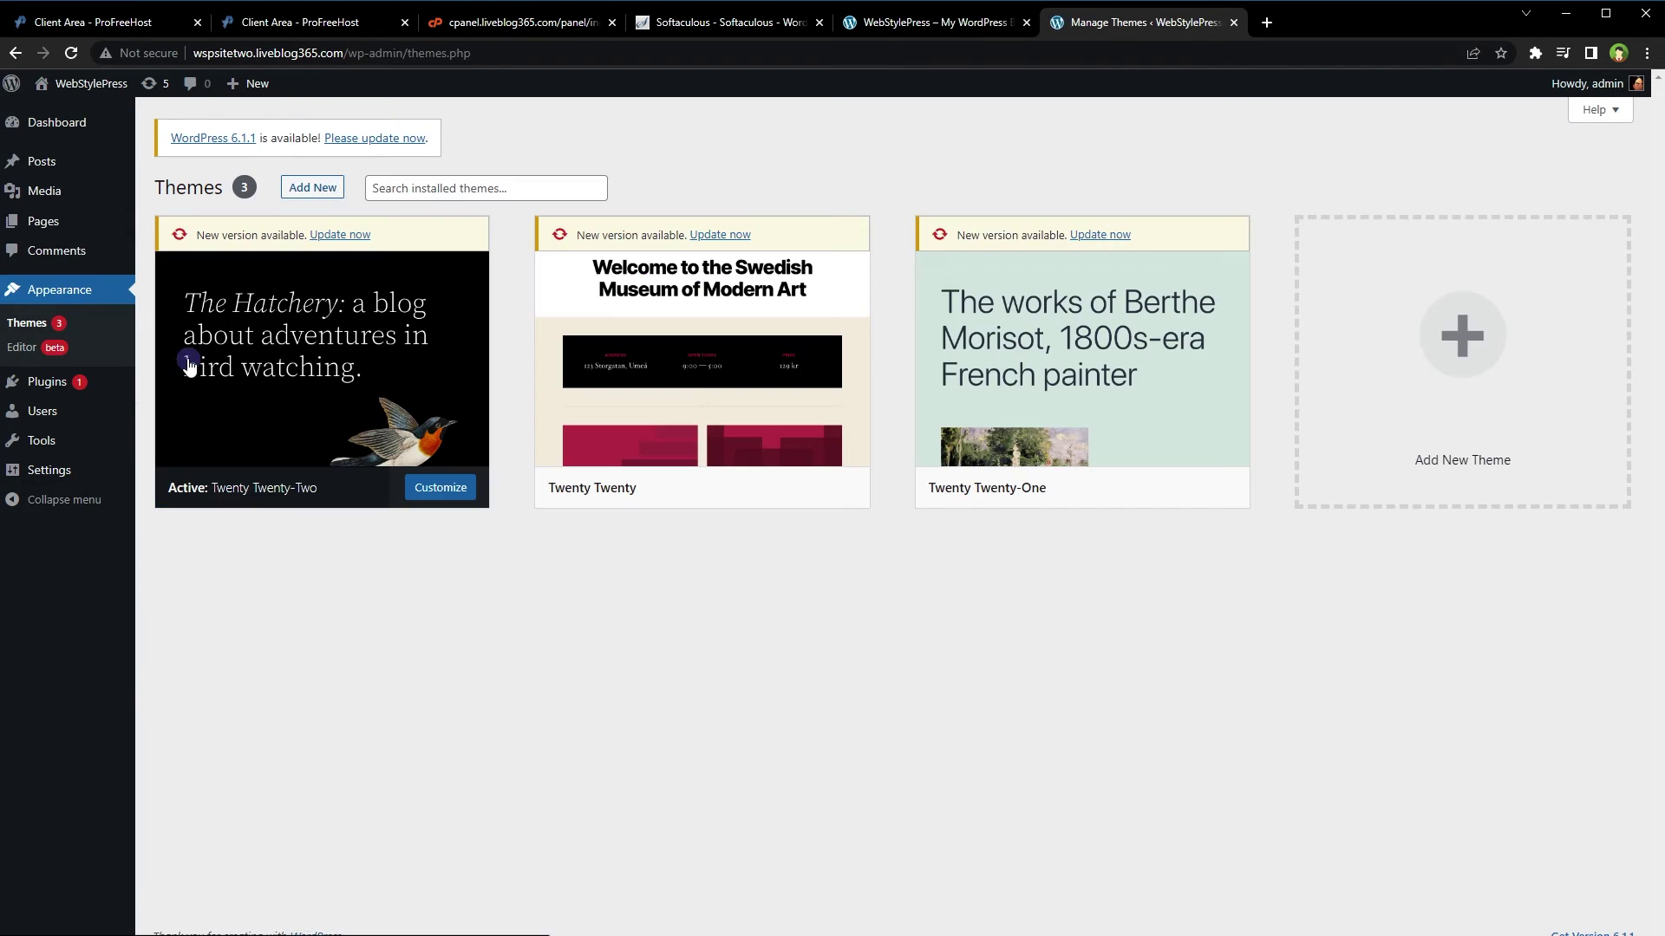
pyautogui.click(312, 187)
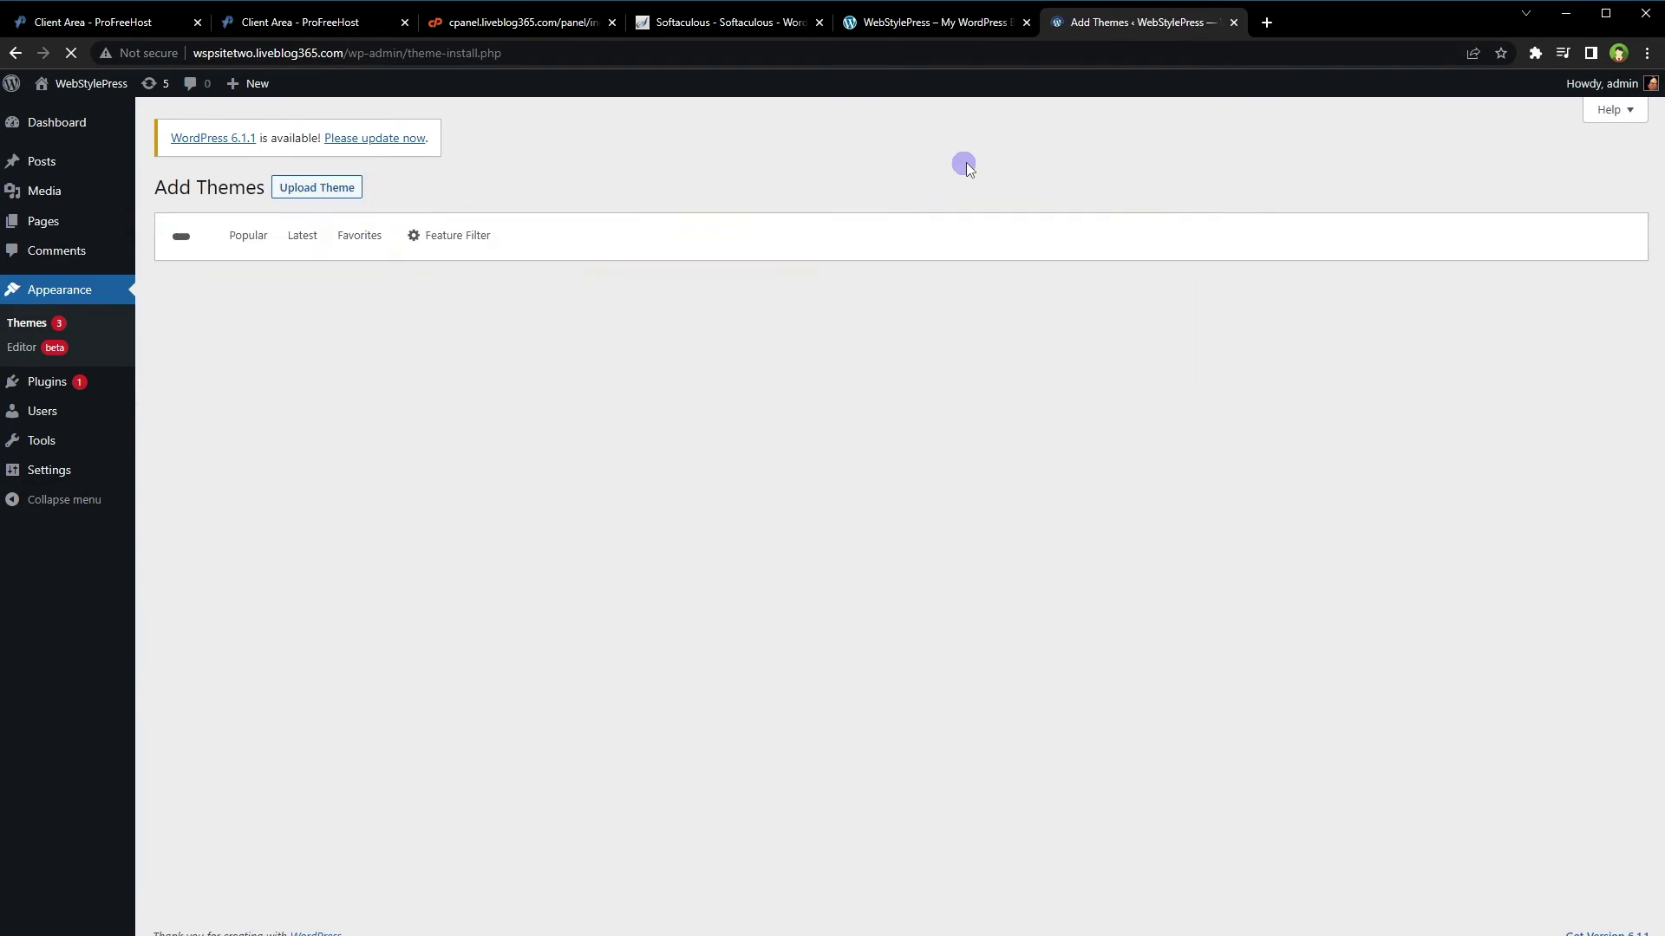